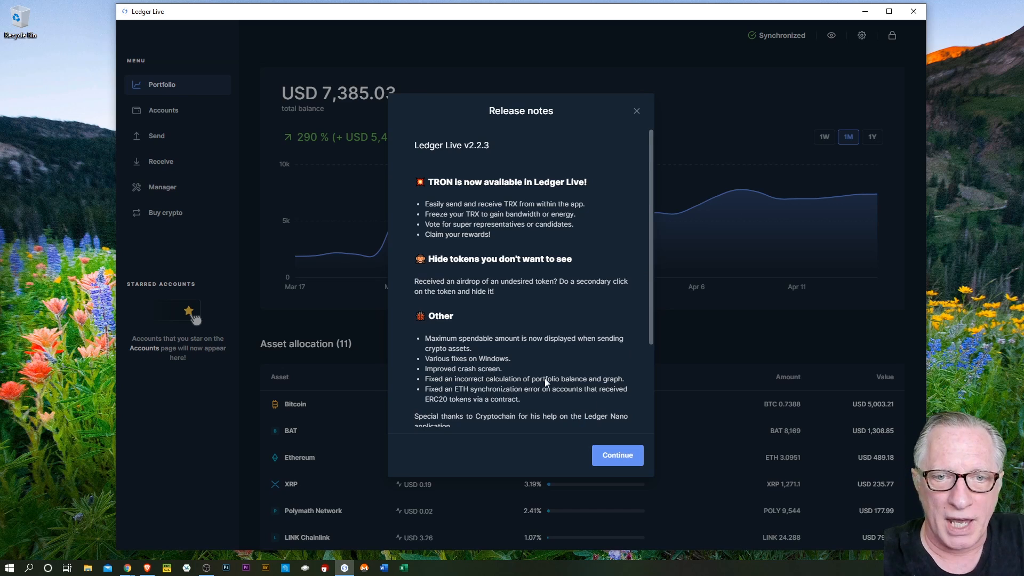
- Read through the Ledger Live v2.2.3 release notes and dismiss them
{"action": "scroll", "coordinate": [545, 379], "scroll_direction": "down", "scroll_amount": 2}
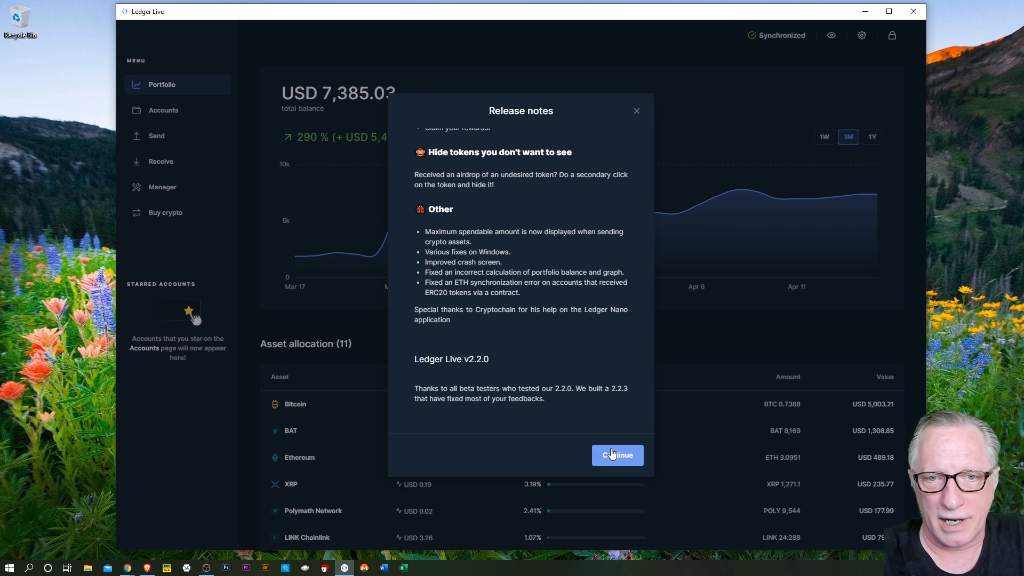
{"action": "scroll", "coordinate": [625, 276], "scroll_direction": "up", "scroll_amount": 2}
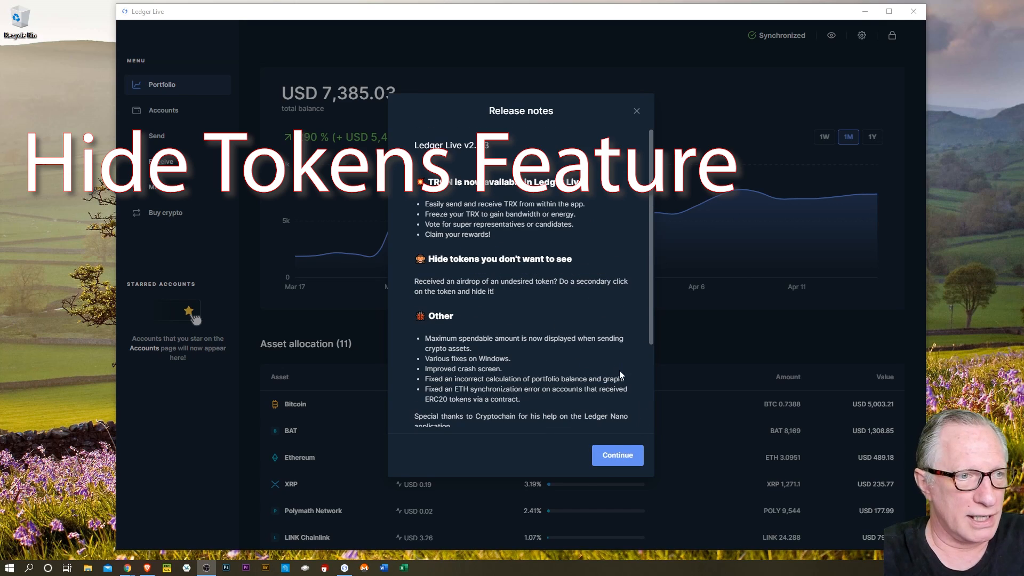
{"action": "left_click", "coordinate": [613, 458]}
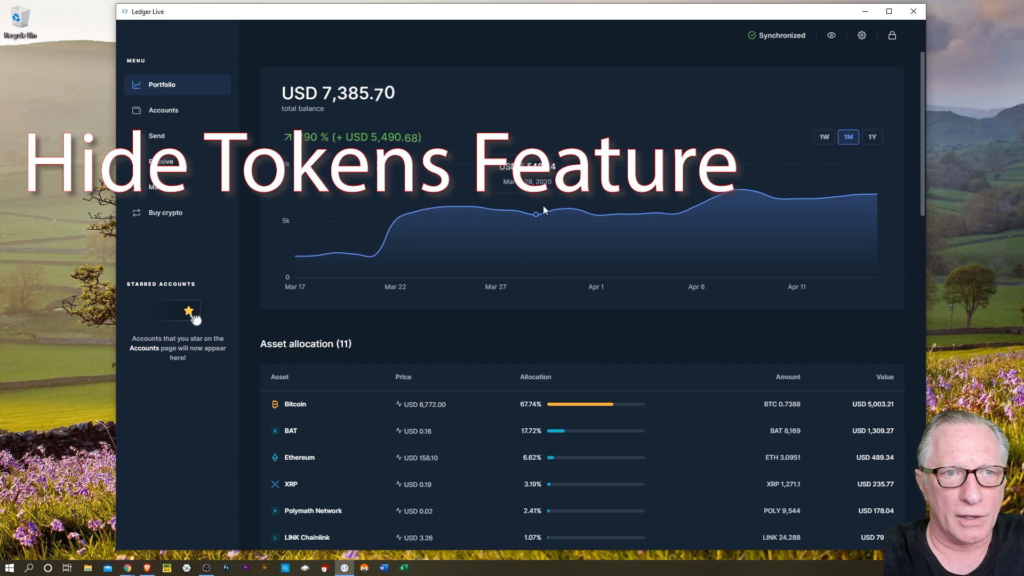
- Hide KickToken from the token list of the Ethereum Main account and confirm hiding it
{"action": "left_click", "coordinate": [164, 112]}
{"action": "left_click", "coordinate": [331, 312]}
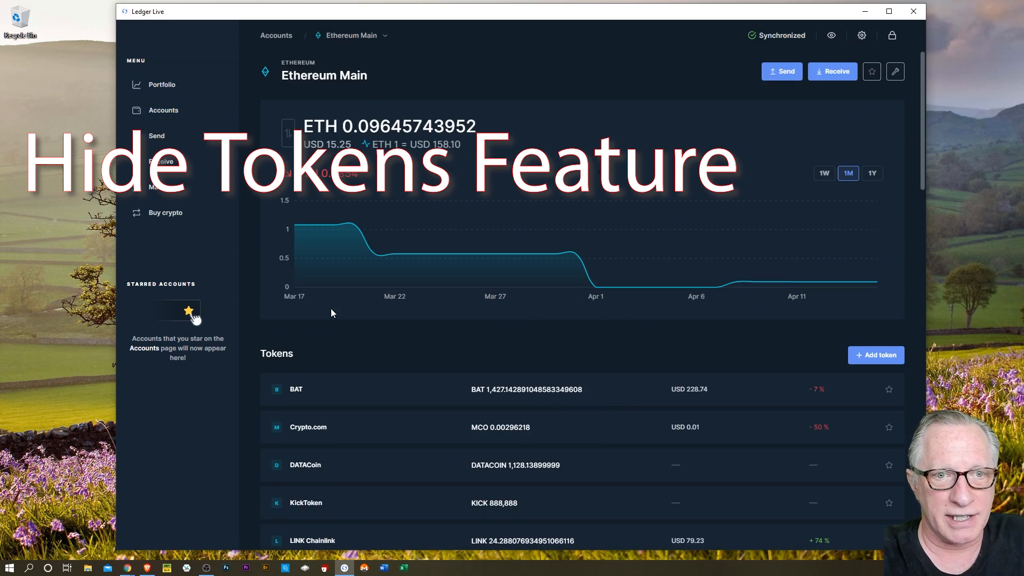
{"action": "scroll", "coordinate": [578, 308], "scroll_direction": "down", "scroll_amount": 3}
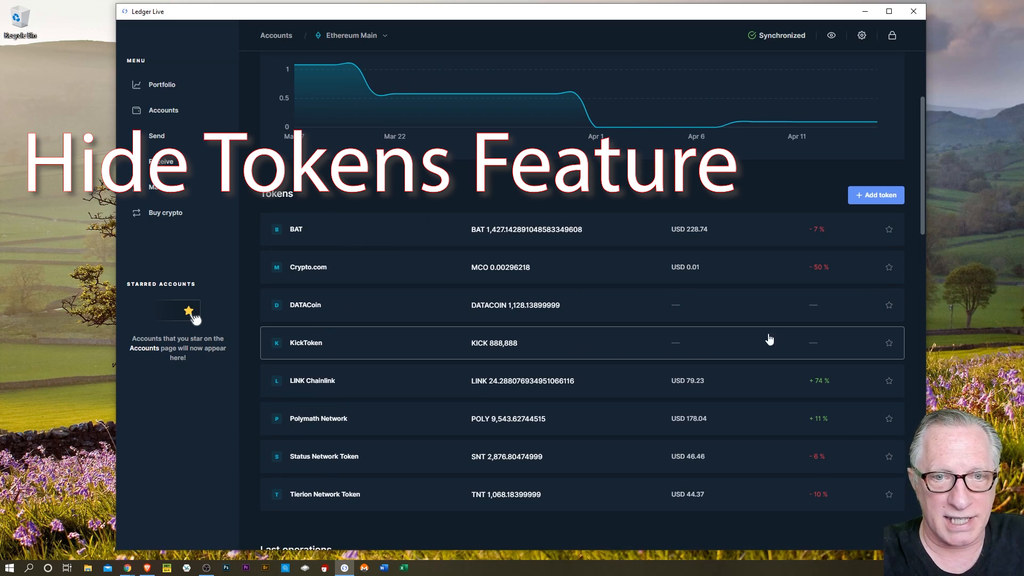
{"action": "scroll", "coordinate": [579, 342], "scroll_direction": "down", "scroll_amount": 2}
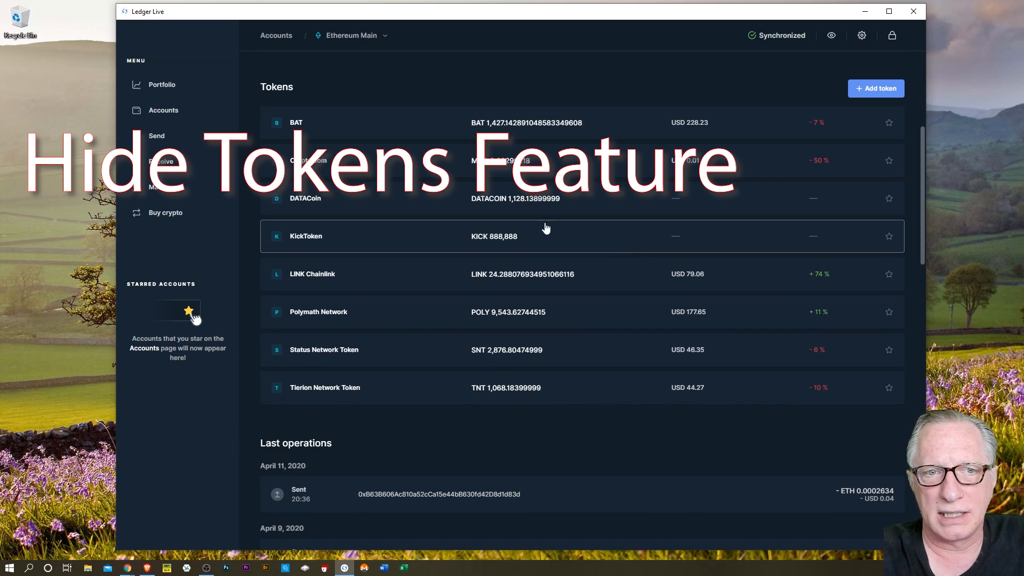
{"action": "right_click", "coordinate": [593, 239]}
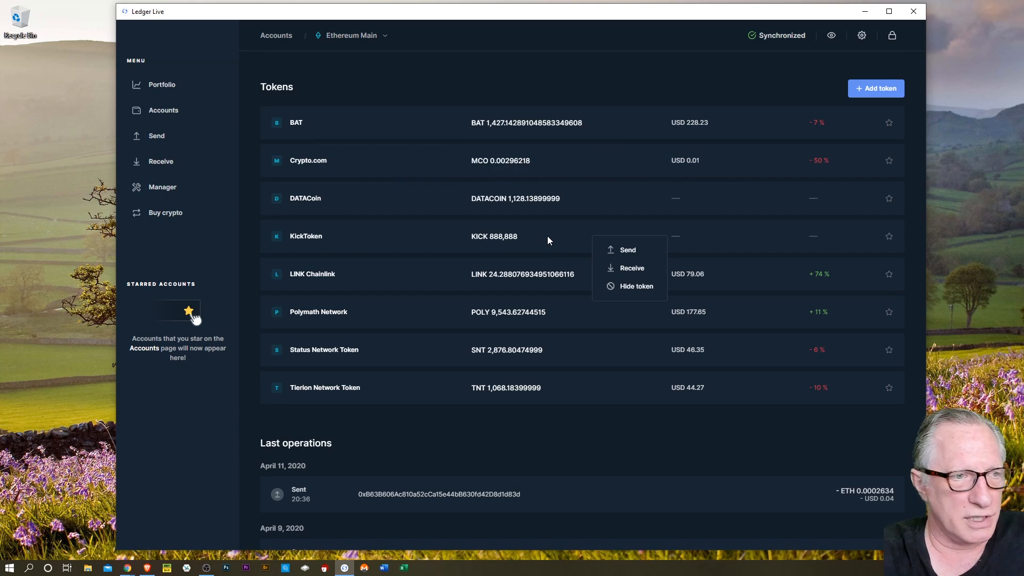
{"action": "left_click", "coordinate": [631, 289]}
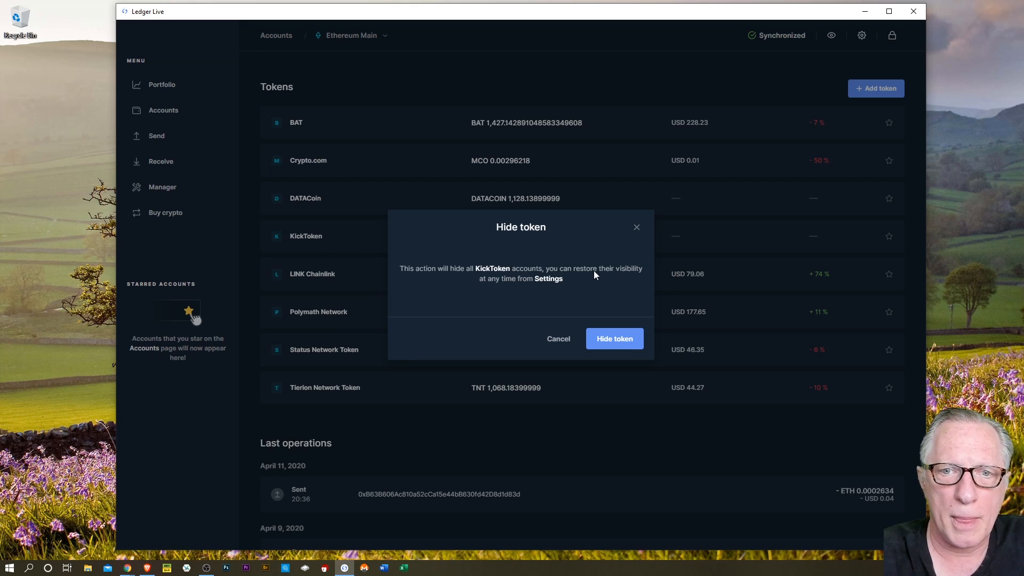
{"action": "left_click", "coordinate": [609, 342]}
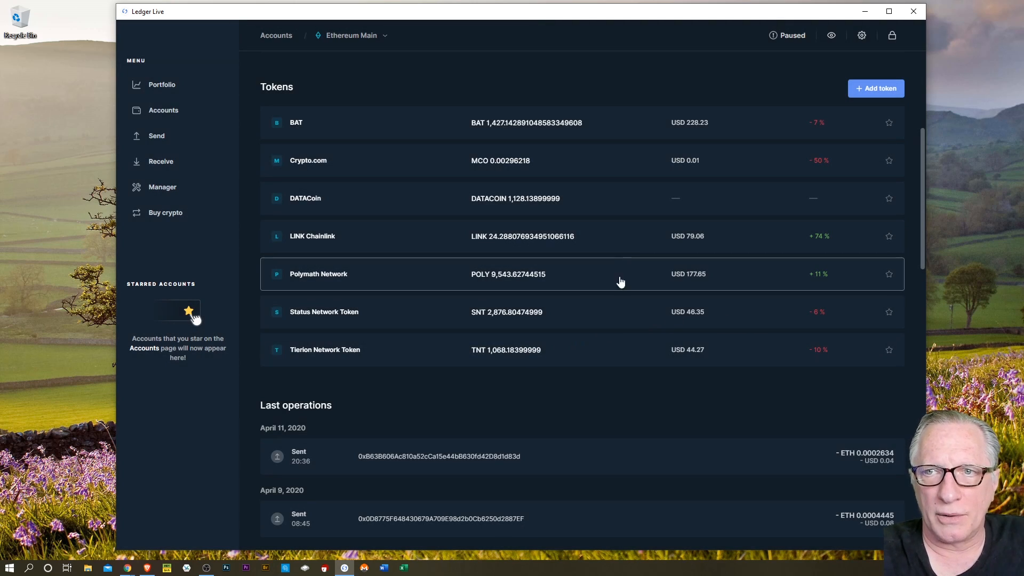
- Restore KickToken's visibility by removing it from the hidden tokens in the account settings
{"action": "left_click", "coordinate": [862, 35]}
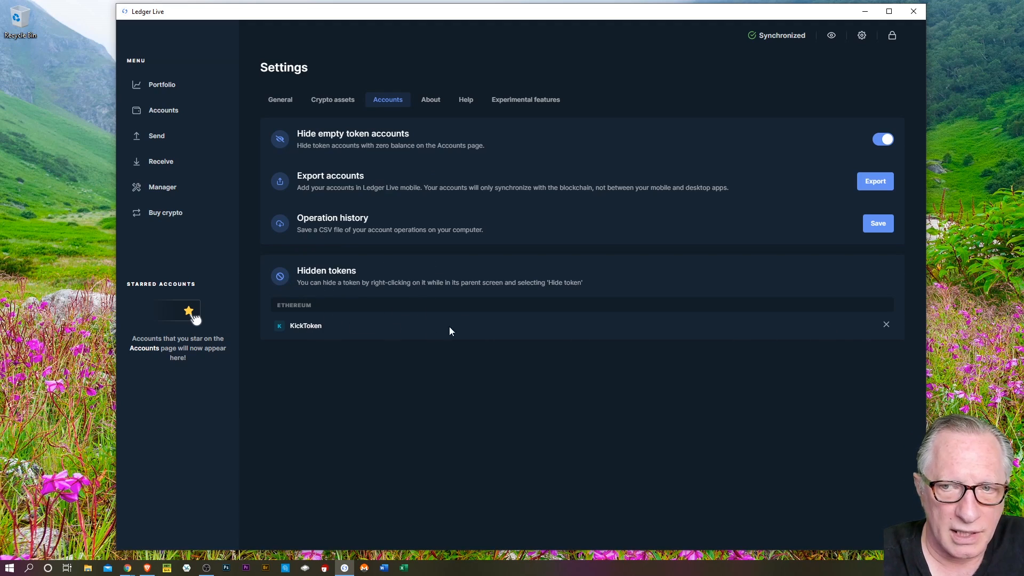
{"action": "left_click", "coordinate": [887, 326]}
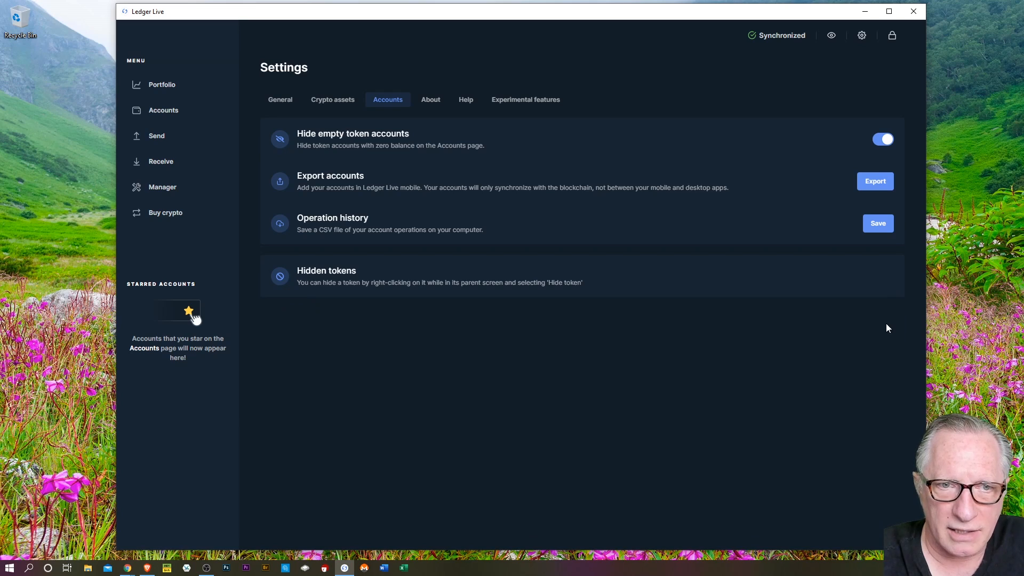
- Return to the Ethereum Main account and hide KickToken again, confirming the action
{"action": "left_click", "coordinate": [163, 110]}
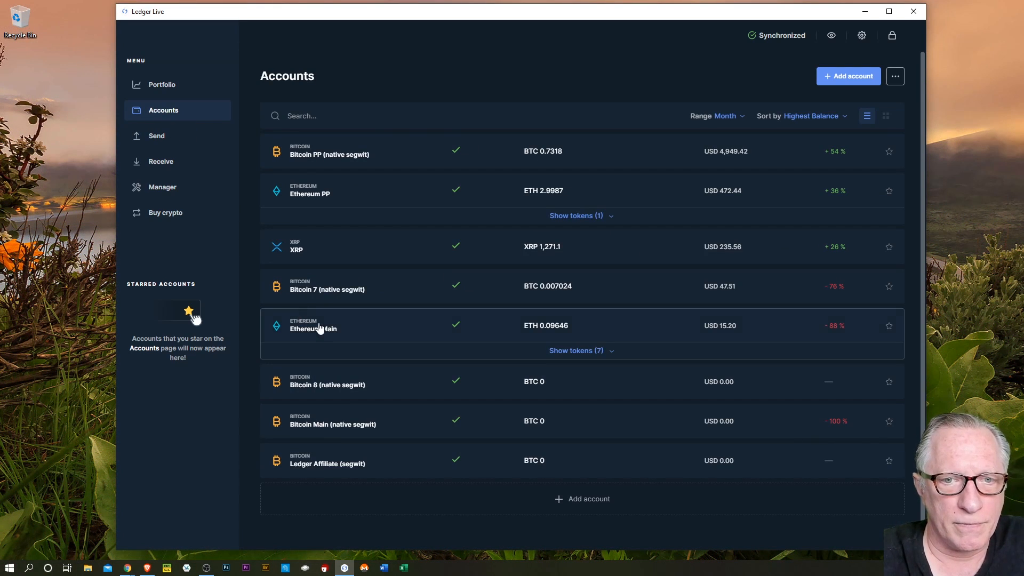
{"action": "left_click", "coordinate": [320, 329]}
{"action": "scroll", "coordinate": [427, 341], "scroll_direction": "down", "scroll_amount": 4}
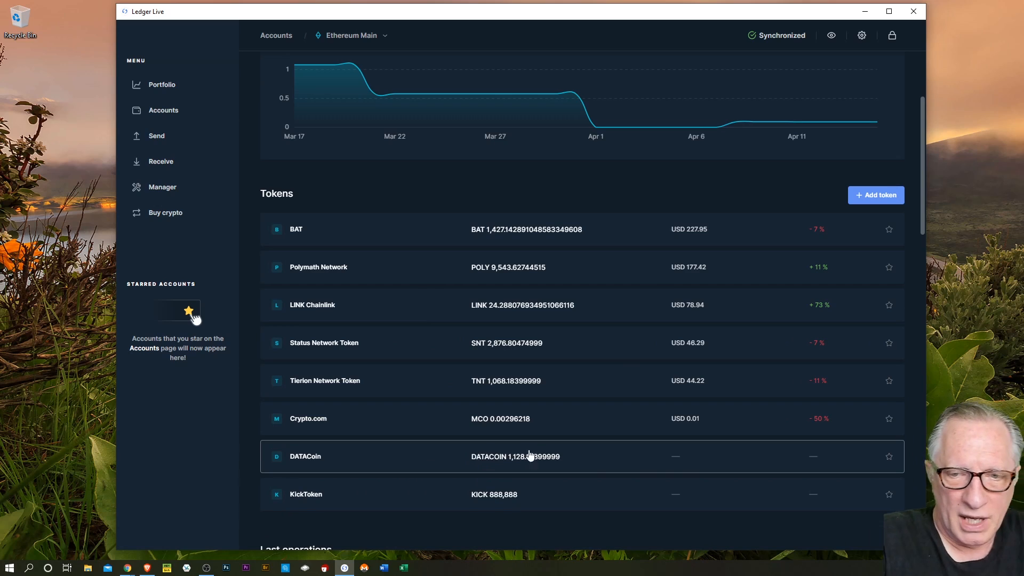
{"action": "right_click", "coordinate": [552, 495]}
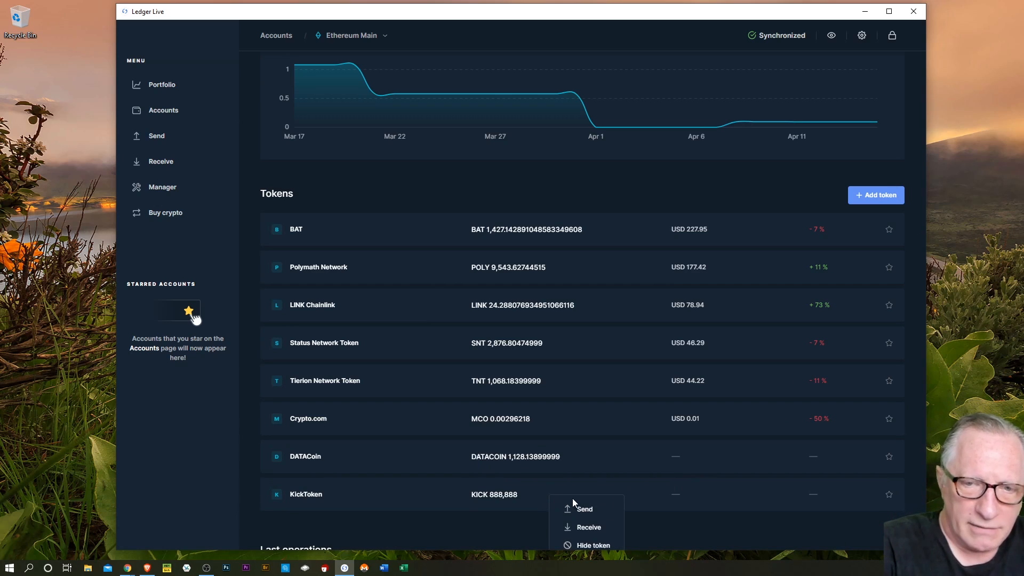
{"action": "left_click", "coordinate": [576, 548]}
{"action": "left_click", "coordinate": [613, 340]}
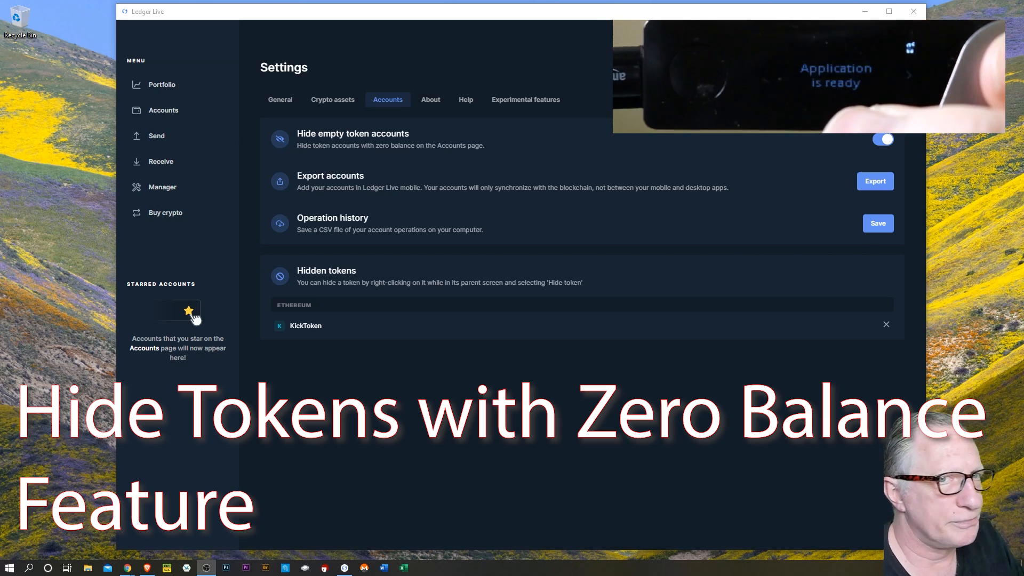
- Start adding accounts from the accounts overview, with Ethereum as the crypto asset
{"action": "left_click", "coordinate": [227, 111]}
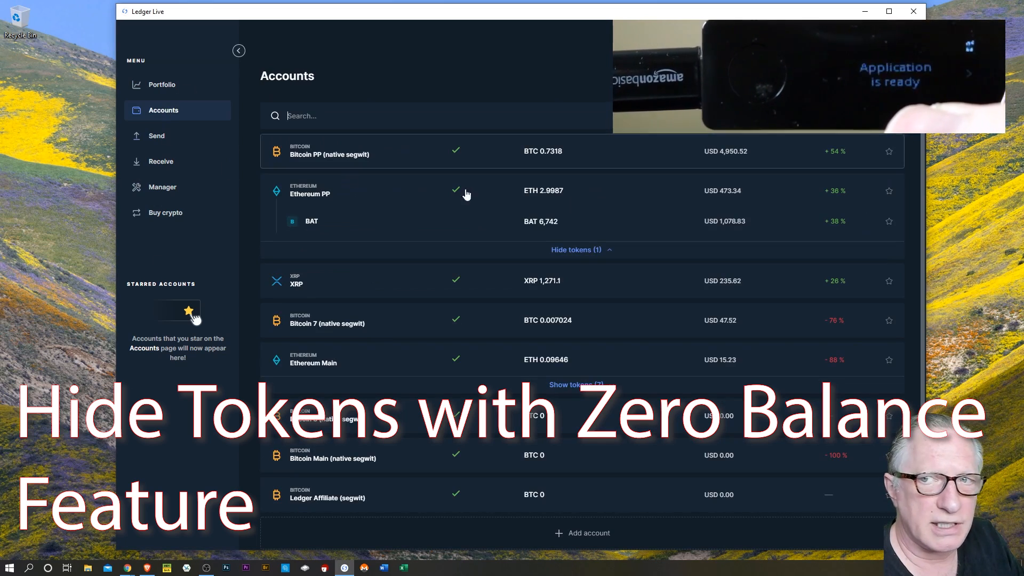
{"action": "left_click", "coordinate": [843, 76]}
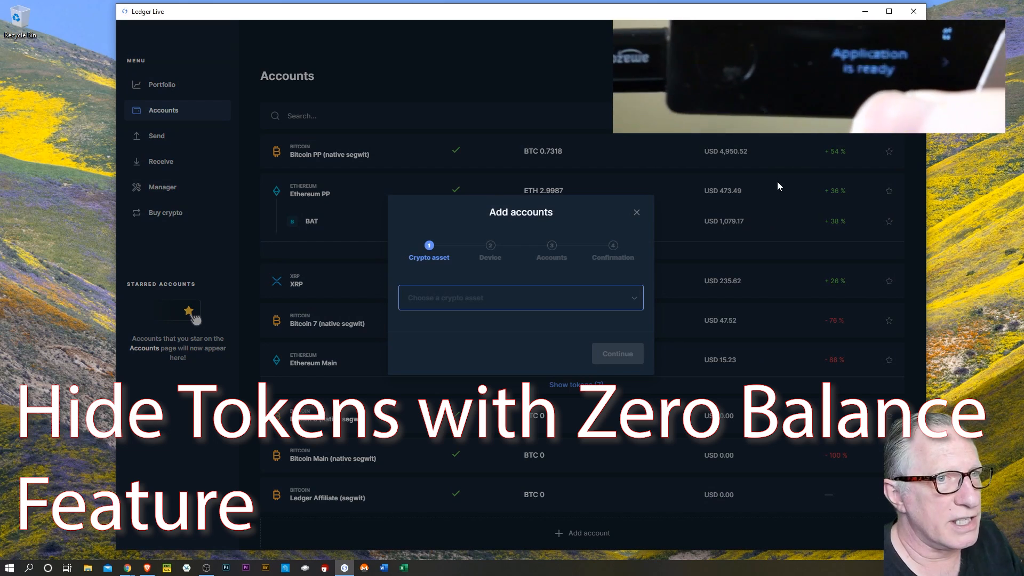
{"action": "left_click", "coordinate": [642, 303]}
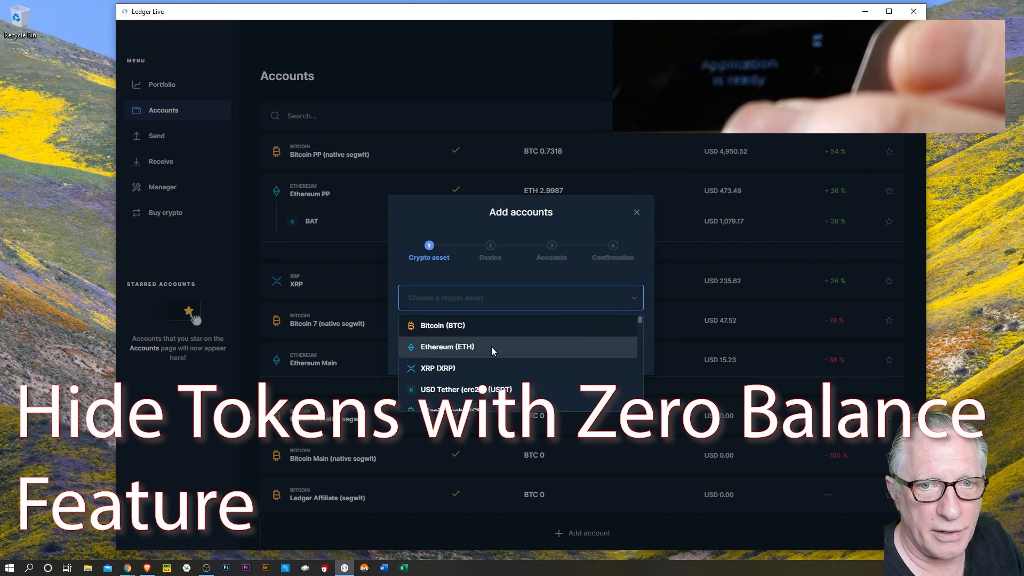
{"action": "left_click", "coordinate": [470, 413]}
{"action": "left_click", "coordinate": [615, 355]}
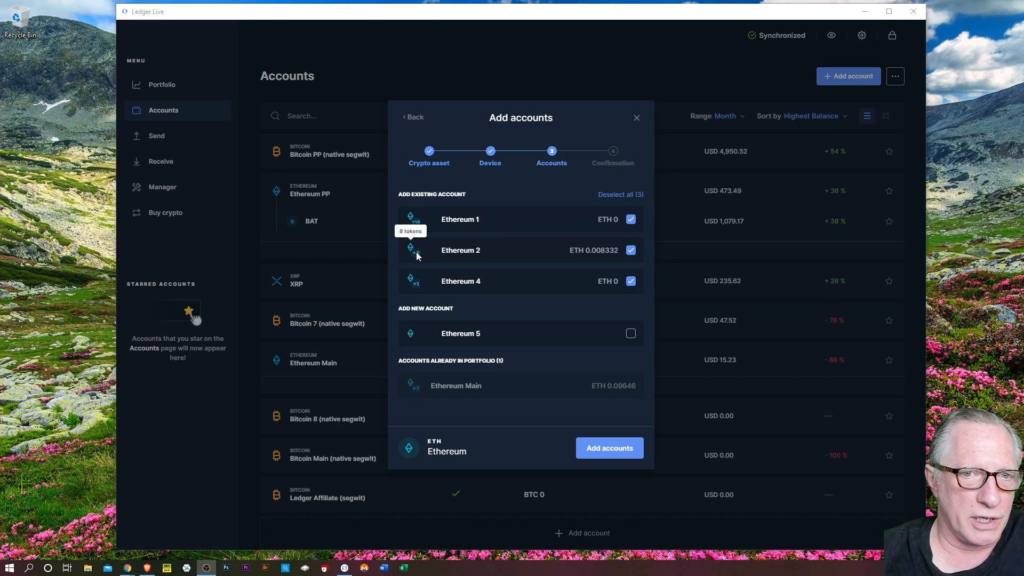
- Exclude Ethereum 4 from the selection, add the existing accounts Ethereum 1 and Ethereum 2, and finish the dialog
{"action": "left_click", "coordinate": [631, 281]}
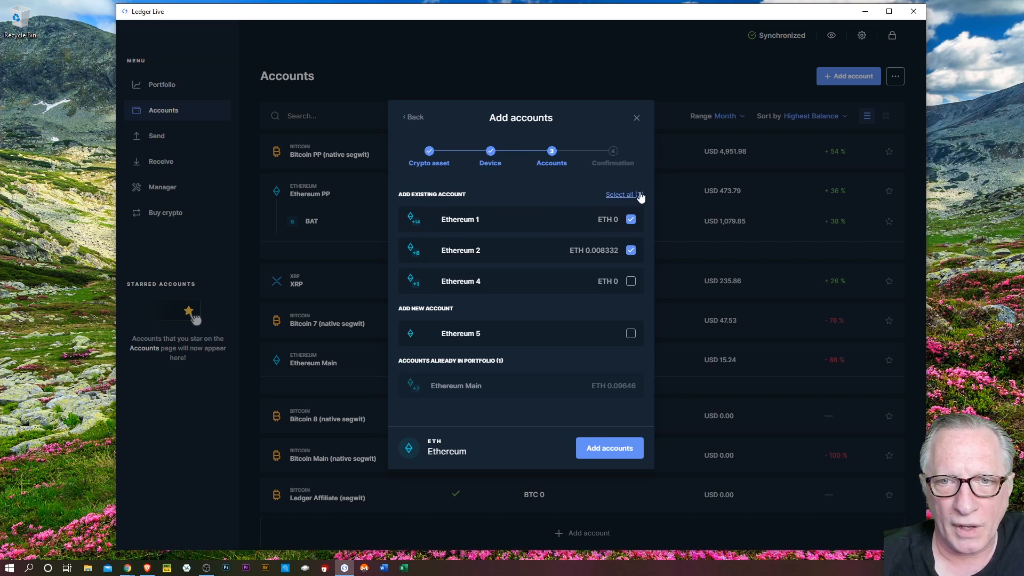
{"action": "left_click", "coordinate": [612, 449]}
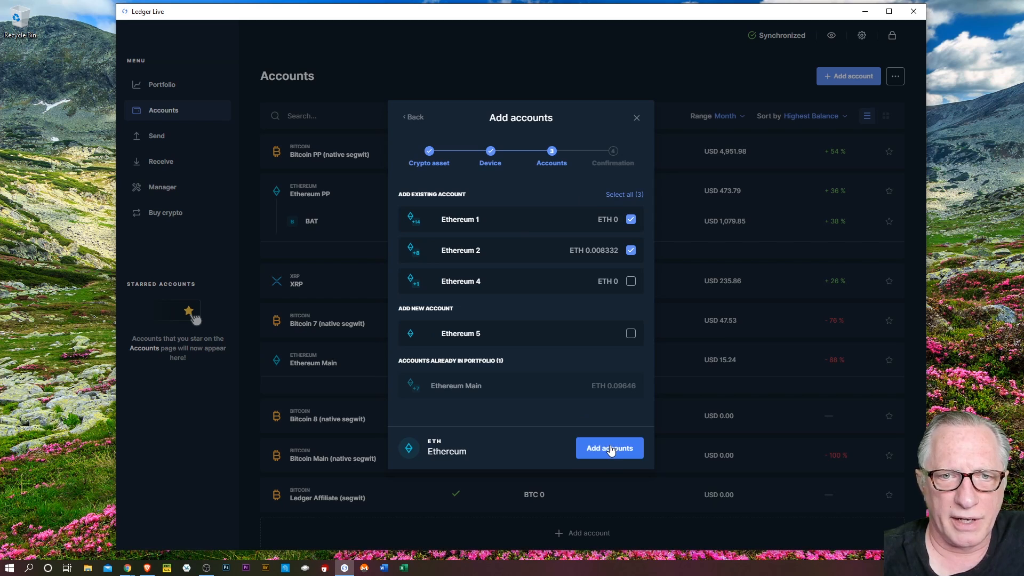
{"action": "left_click", "coordinate": [549, 396]}
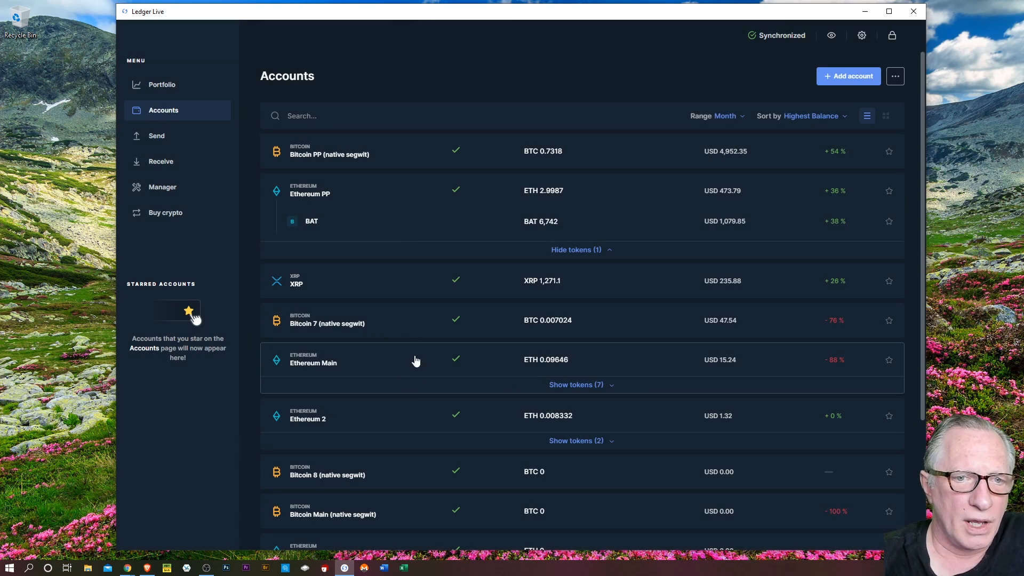
- Review the tokens listed under Ethereum 1 and Ethereum 2, collapsing each list after viewing it
{"action": "scroll", "coordinate": [414, 373], "scroll_direction": "down", "scroll_amount": 2}
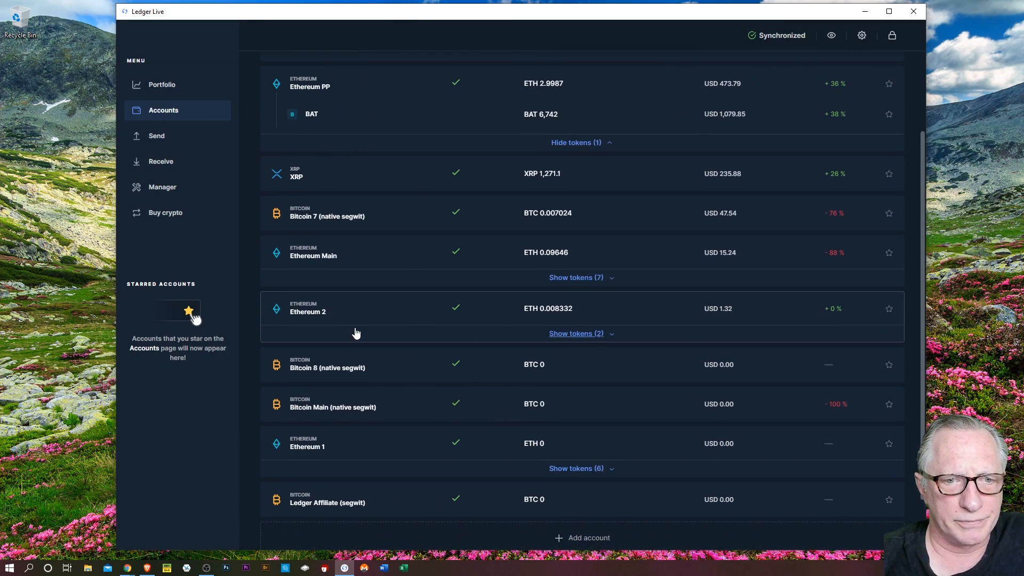
{"action": "scroll", "coordinate": [354, 331], "scroll_direction": "down", "scroll_amount": 1}
{"action": "left_click", "coordinate": [570, 404]}
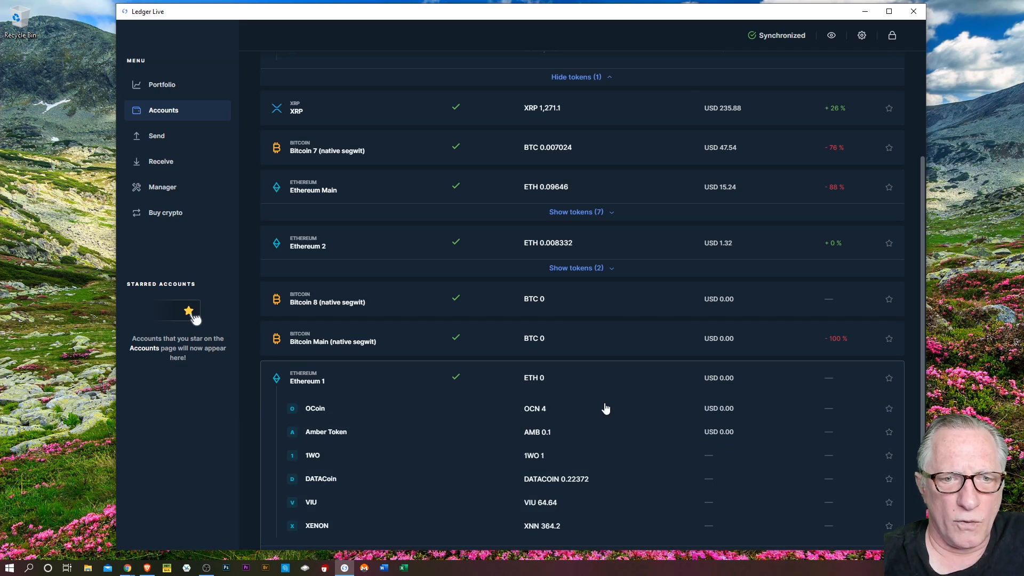
{"action": "scroll", "coordinate": [605, 408], "scroll_direction": "down", "scroll_amount": 2}
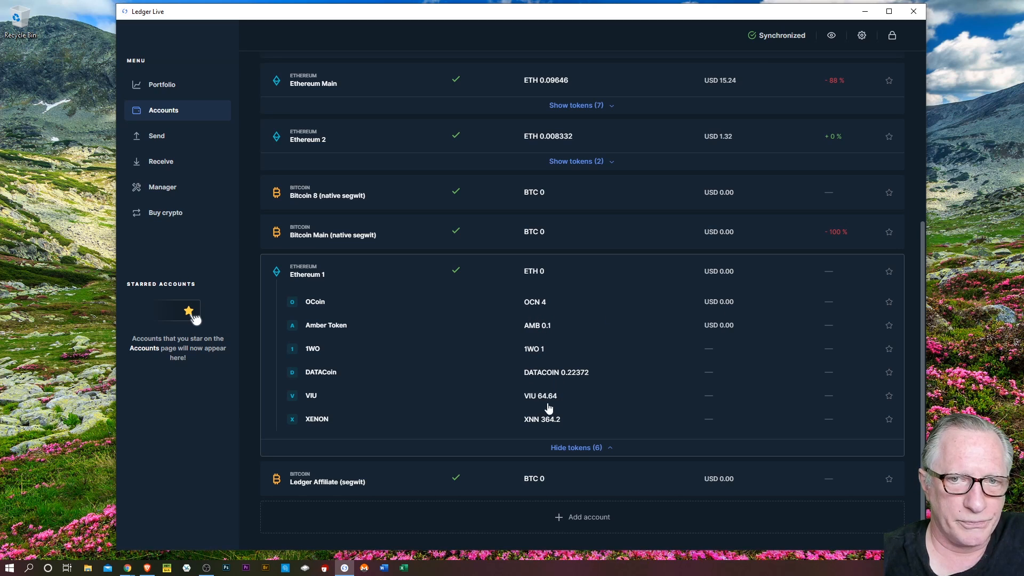
{"action": "left_click", "coordinate": [560, 448]}
{"action": "scroll", "coordinate": [480, 342], "scroll_direction": "up", "scroll_amount": 1}
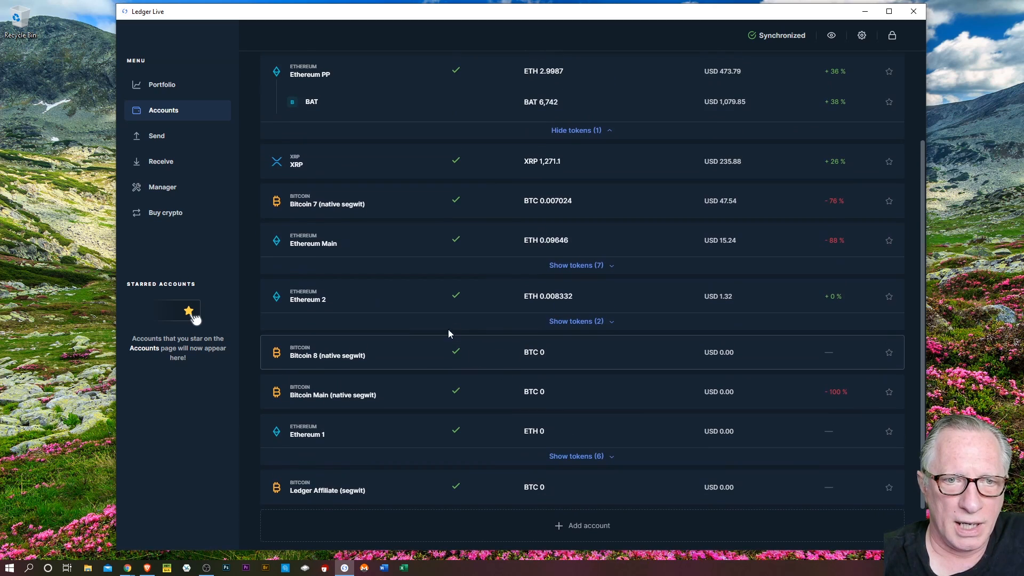
{"action": "left_click", "coordinate": [570, 322]}
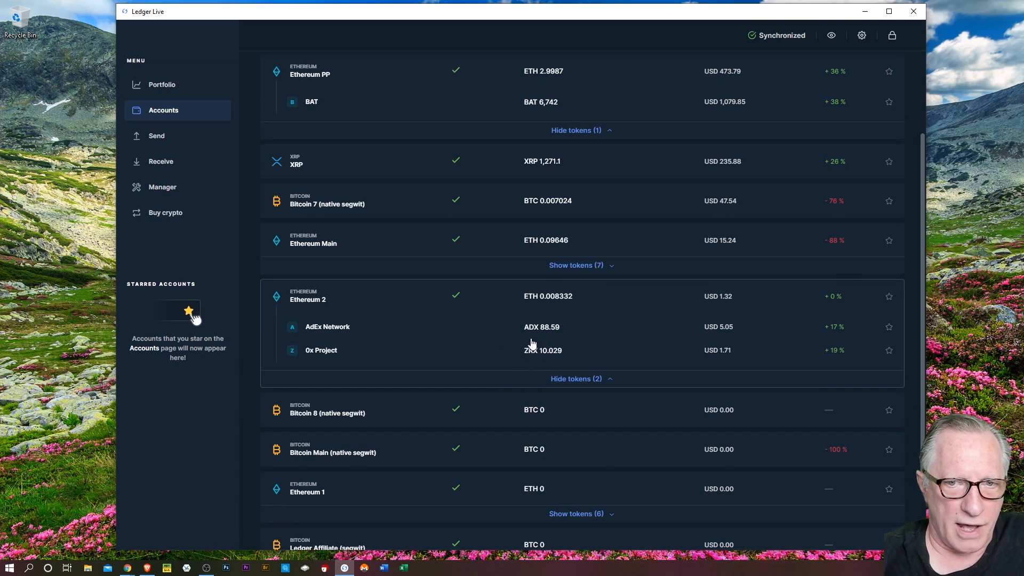
{"action": "left_click", "coordinate": [570, 383]}
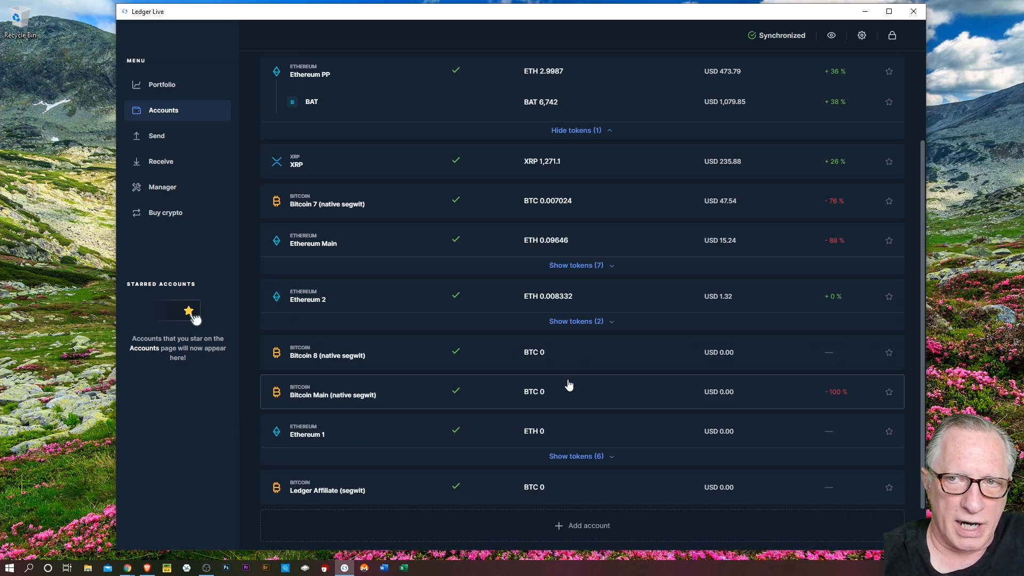
- Turn off hiding of empty token accounts in the account settings
{"action": "left_click", "coordinate": [862, 35]}
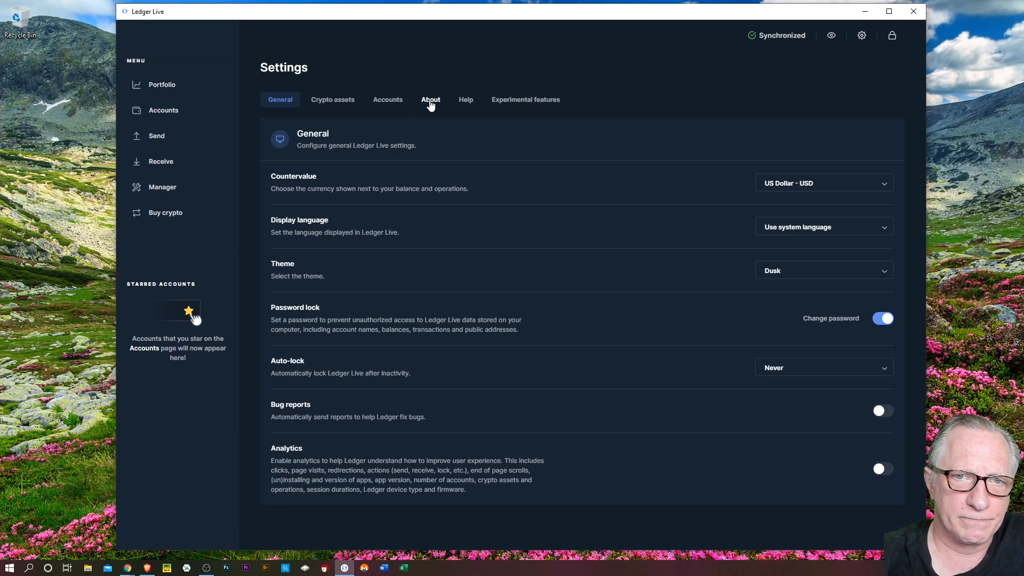
{"action": "left_click", "coordinate": [388, 102]}
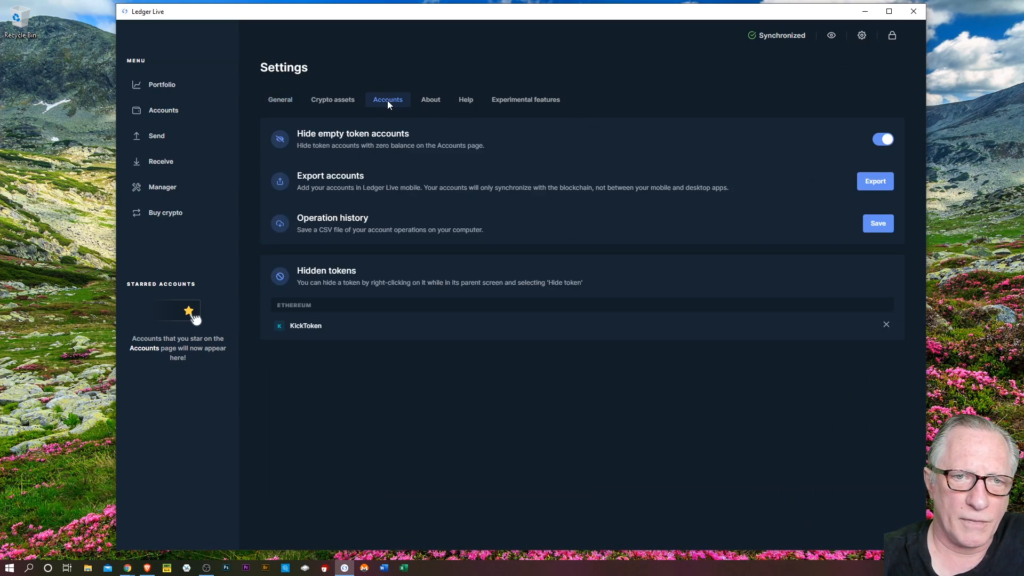
{"action": "left_click", "coordinate": [883, 142]}
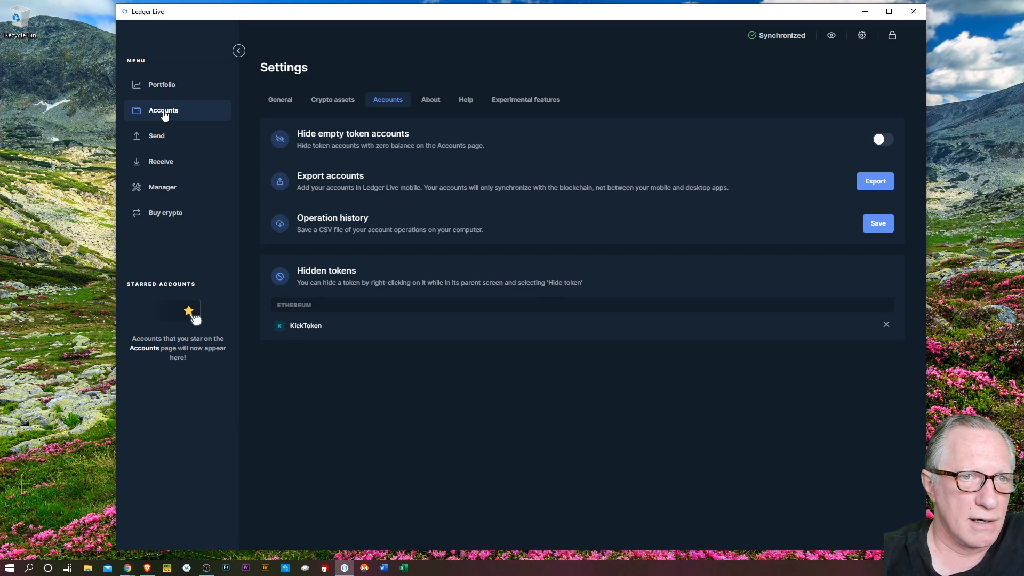
- Return to the accounts overview and examine Ethereum 1's token list for zero-balance tokens
{"action": "left_click", "coordinate": [193, 110]}
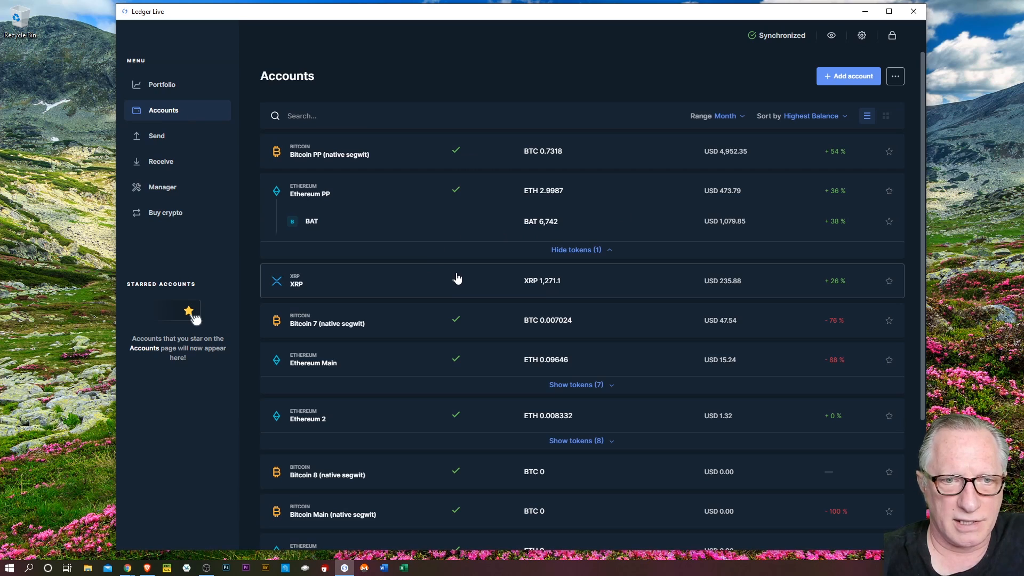
{"action": "scroll", "coordinate": [456, 279], "scroll_direction": "down", "scroll_amount": 1}
{"action": "scroll", "coordinate": [416, 328], "scroll_direction": "down", "scroll_amount": 2}
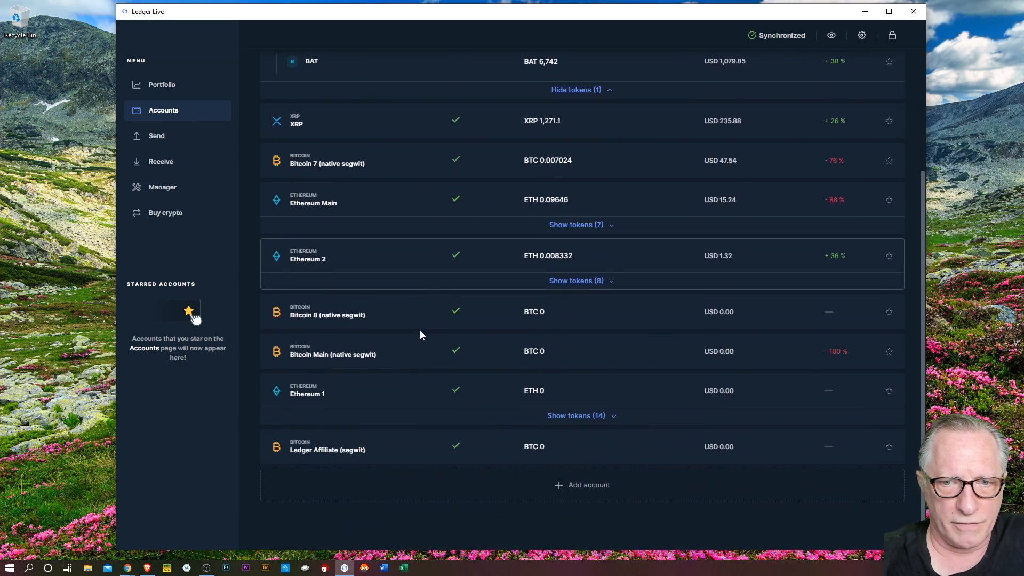
{"action": "left_click", "coordinate": [570, 420]}
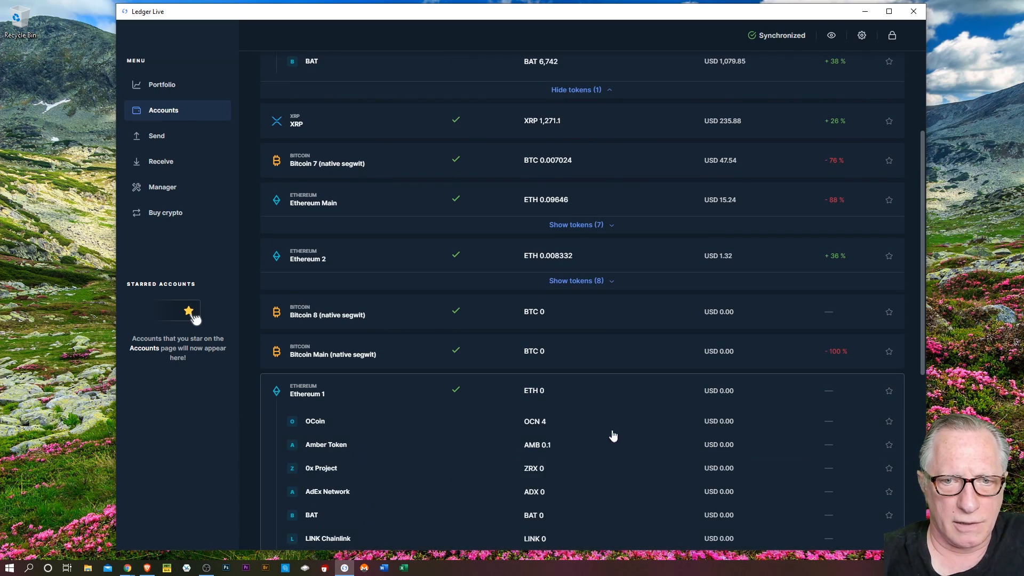
{"action": "scroll", "coordinate": [640, 430], "scroll_direction": "down", "scroll_amount": 2}
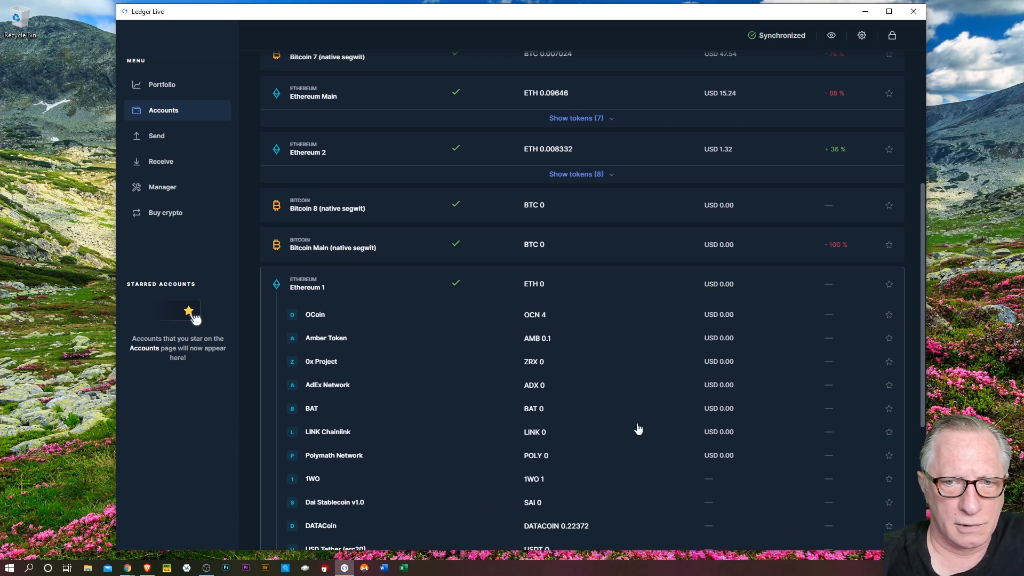
- Open the Ethereum 1 account page and examine its full token list, including the zero-balance tokens
{"action": "scroll", "coordinate": [598, 416], "scroll_direction": "down", "scroll_amount": 2}
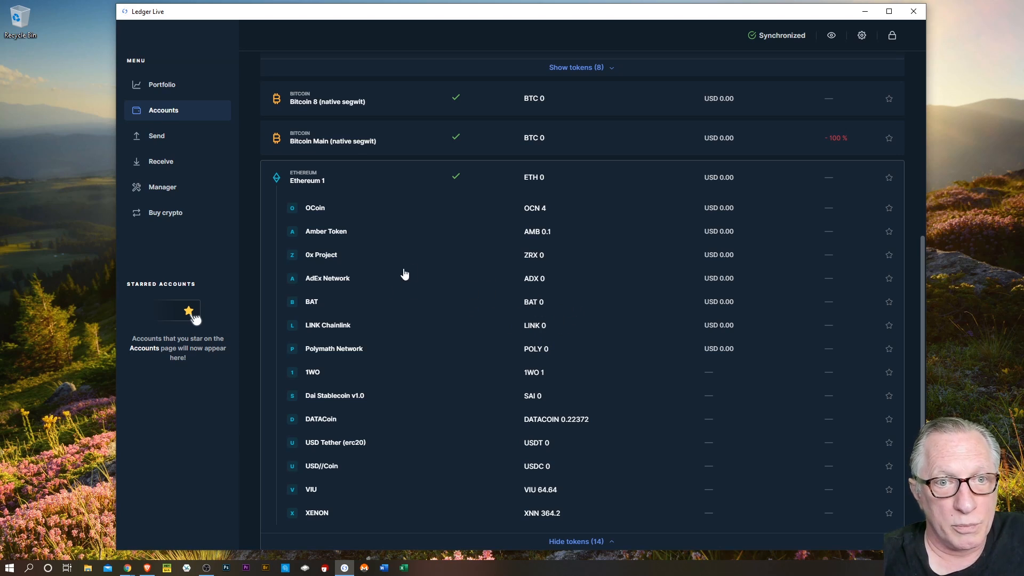
{"action": "left_click", "coordinate": [332, 279]}
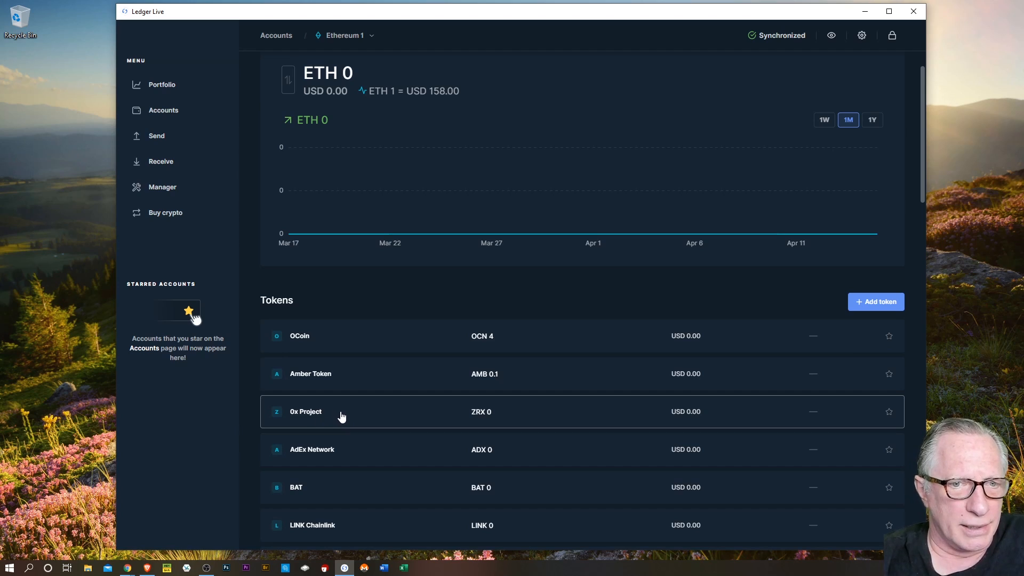
{"action": "scroll", "coordinate": [355, 419], "scroll_direction": "up", "scroll_amount": 1}
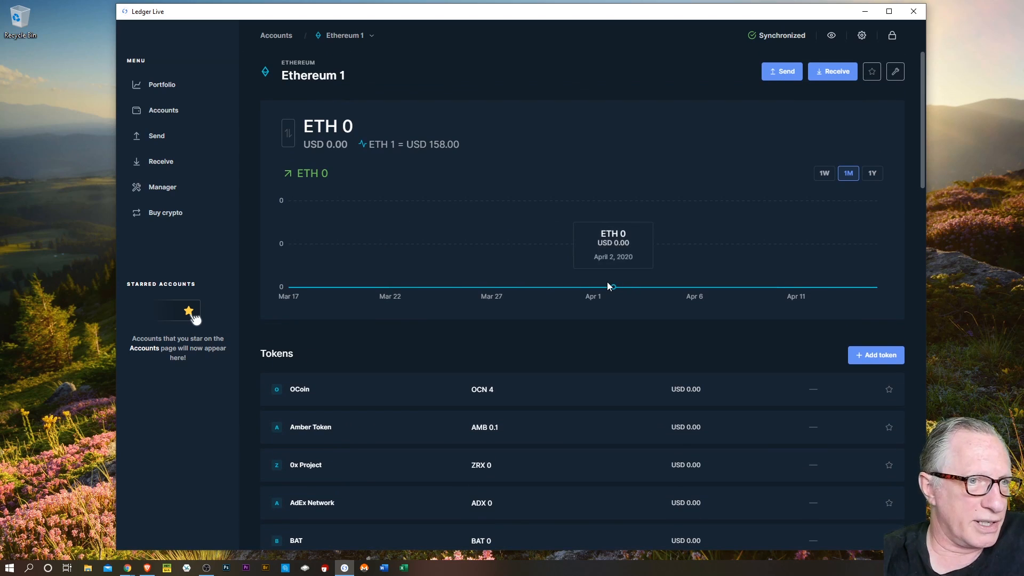
{"action": "scroll", "coordinate": [449, 363], "scroll_direction": "down", "scroll_amount": 3}
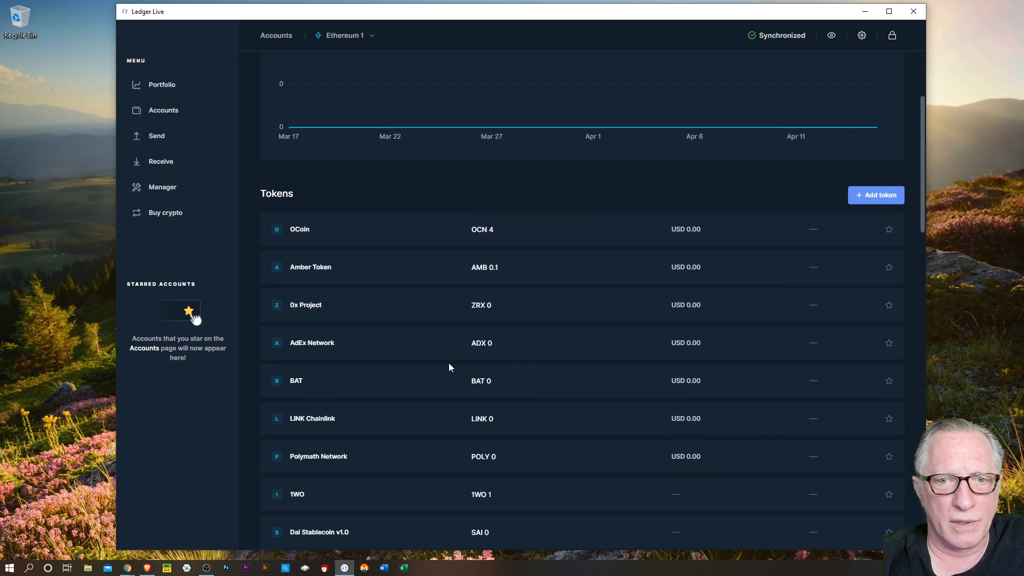
{"action": "scroll", "coordinate": [519, 372], "scroll_direction": "up", "scroll_amount": 3}
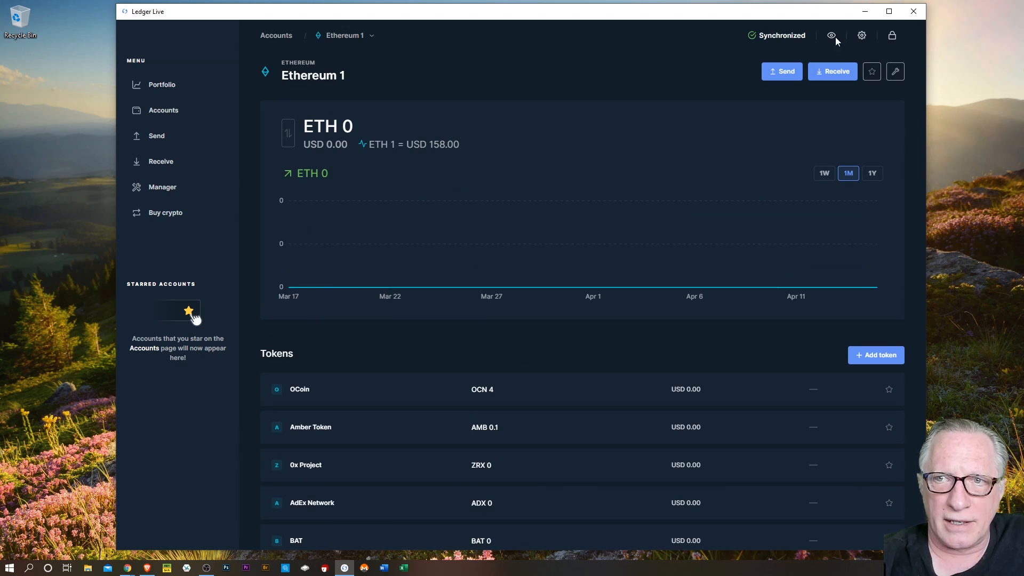
- Turn on hiding of empty token accounts in the account settings
{"action": "left_click", "coordinate": [862, 36]}
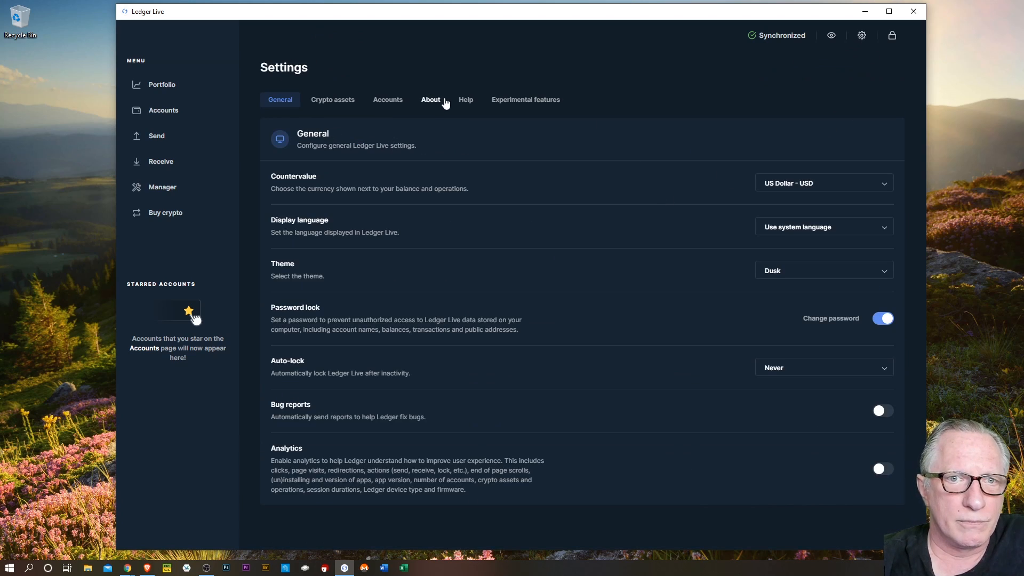
{"action": "left_click", "coordinate": [388, 100]}
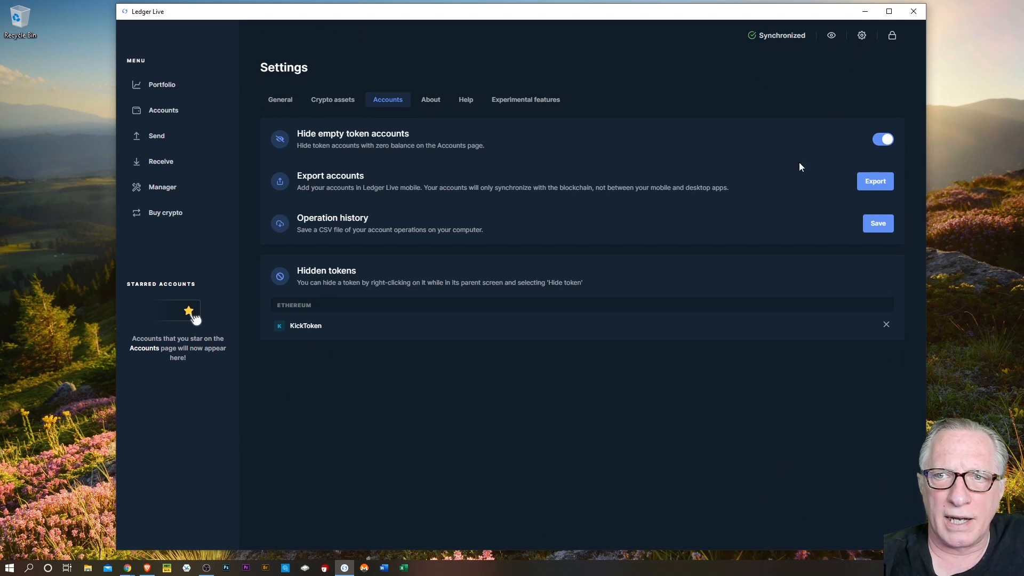
{"action": "left_click", "coordinate": [862, 35]}
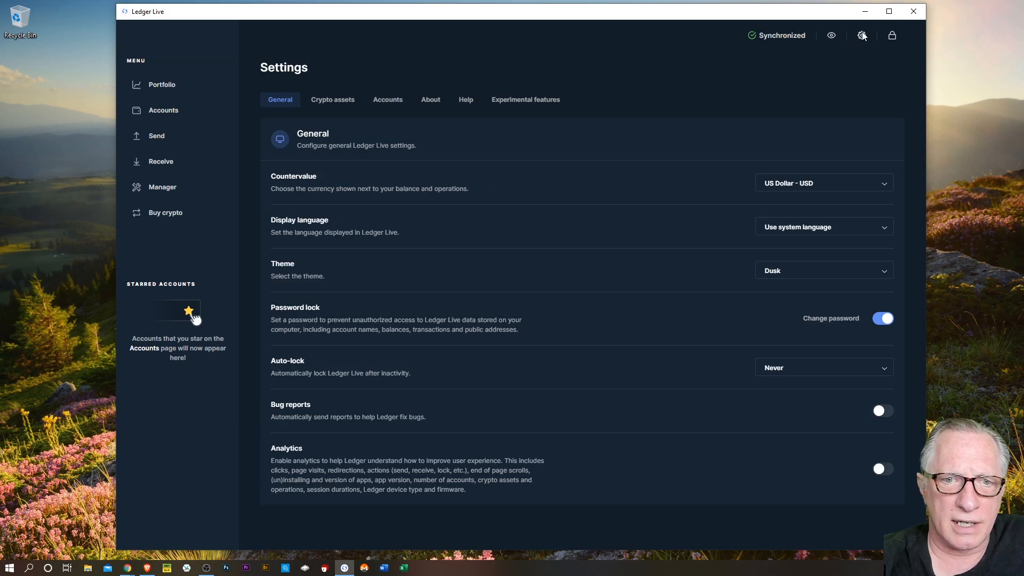
- Return to the accounts overview, check which tokens Ethereum 1 lists, and open that account
{"action": "left_click", "coordinate": [155, 110]}
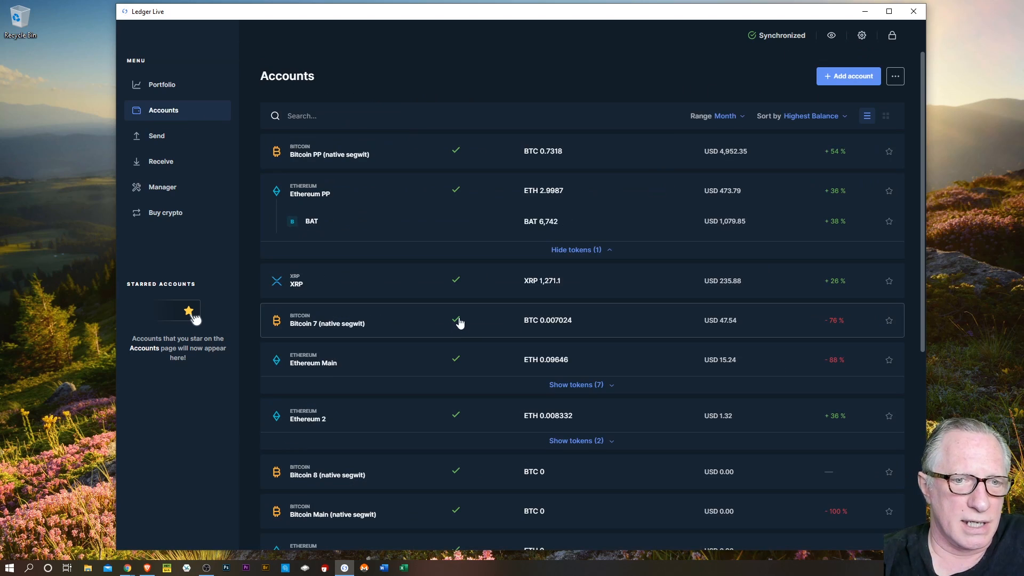
{"action": "scroll", "coordinate": [435, 334], "scroll_direction": "down", "scroll_amount": 6}
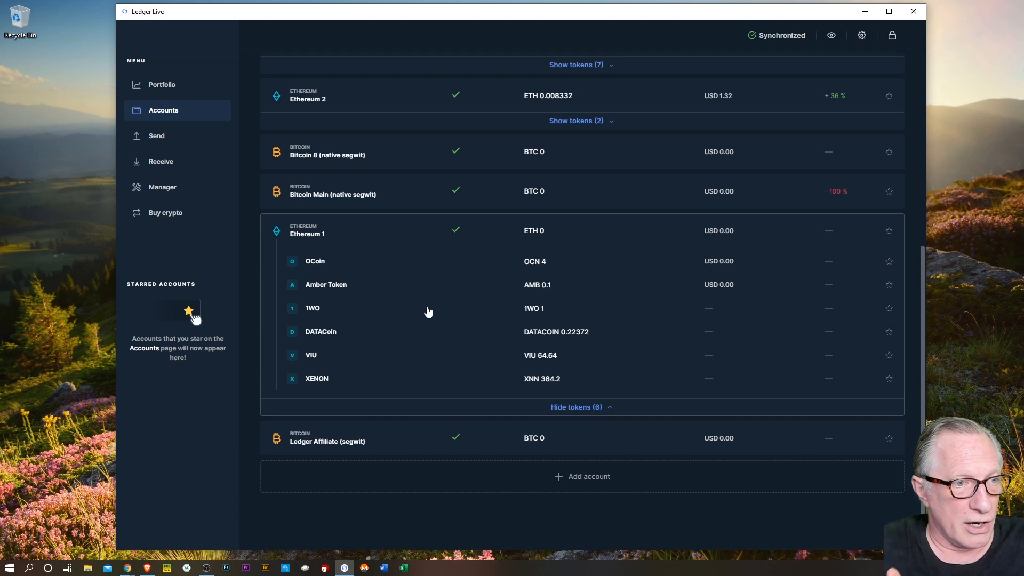
{"action": "left_click", "coordinate": [319, 235]}
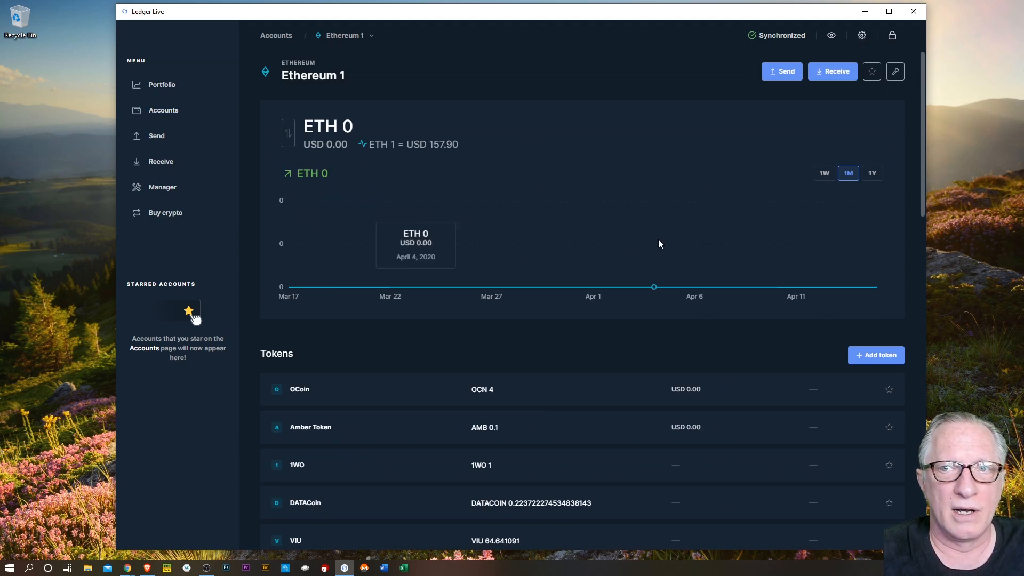
- Display Ethereum 1's receive address without using the device, close the dialog, and look over the account's token list
{"action": "left_click", "coordinate": [833, 74]}
{"action": "left_click", "coordinate": [610, 374]}
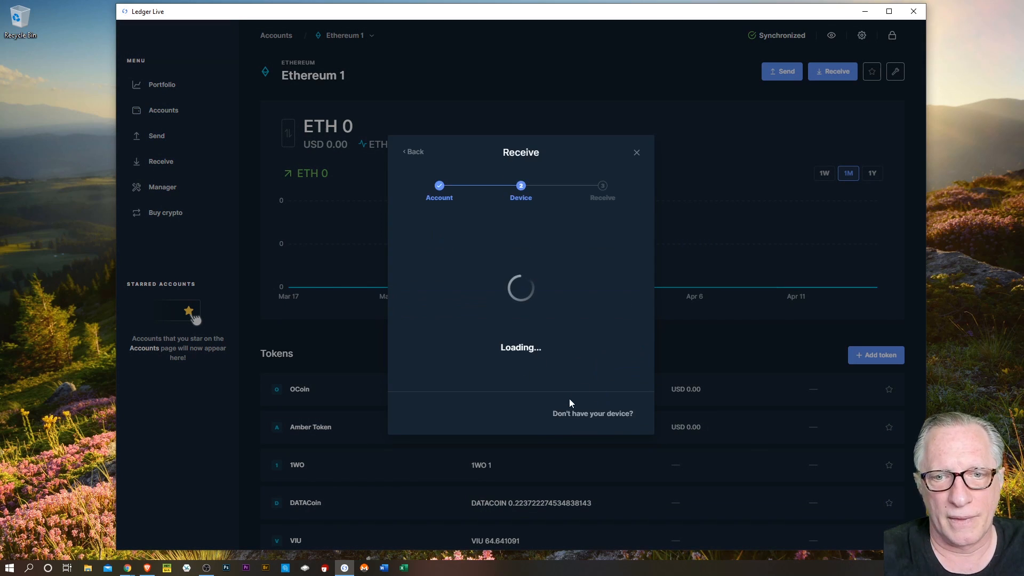
{"action": "left_click", "coordinate": [575, 412]}
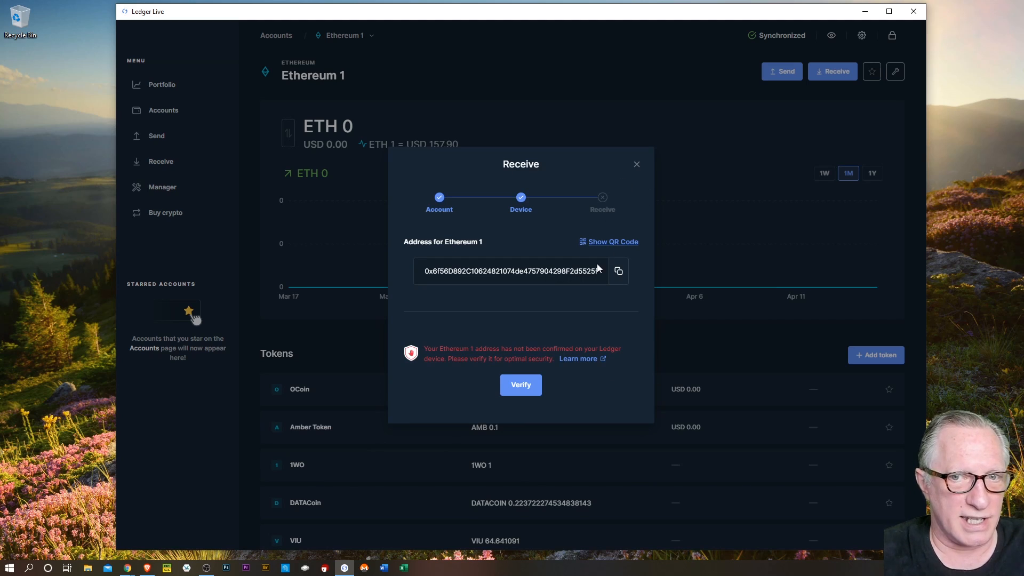
{"action": "left_click", "coordinate": [637, 166]}
{"action": "scroll", "coordinate": [562, 328], "scroll_direction": "down", "scroll_amount": 2}
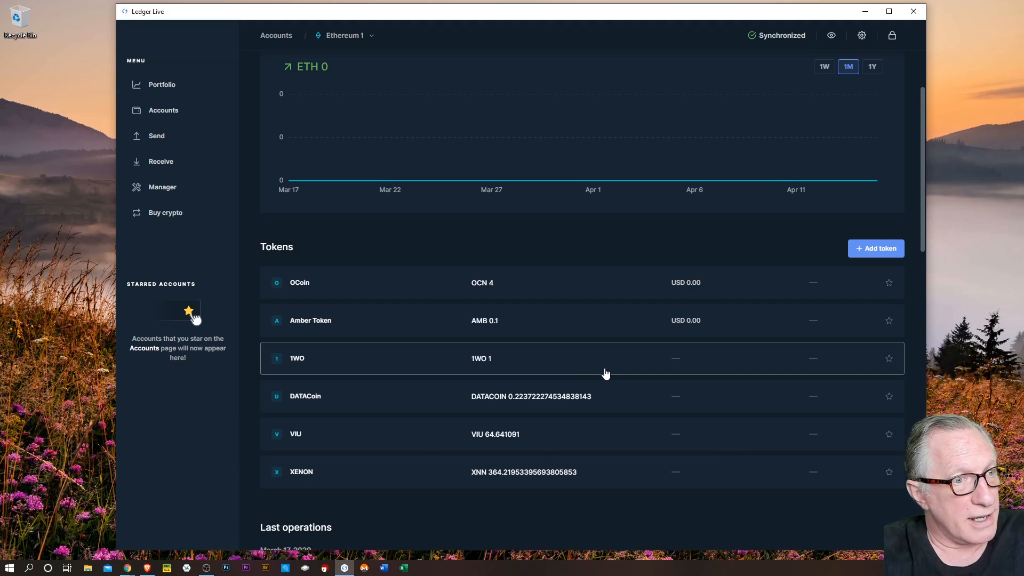
{"action": "scroll", "coordinate": [597, 408], "scroll_direction": "up", "scroll_amount": 2}
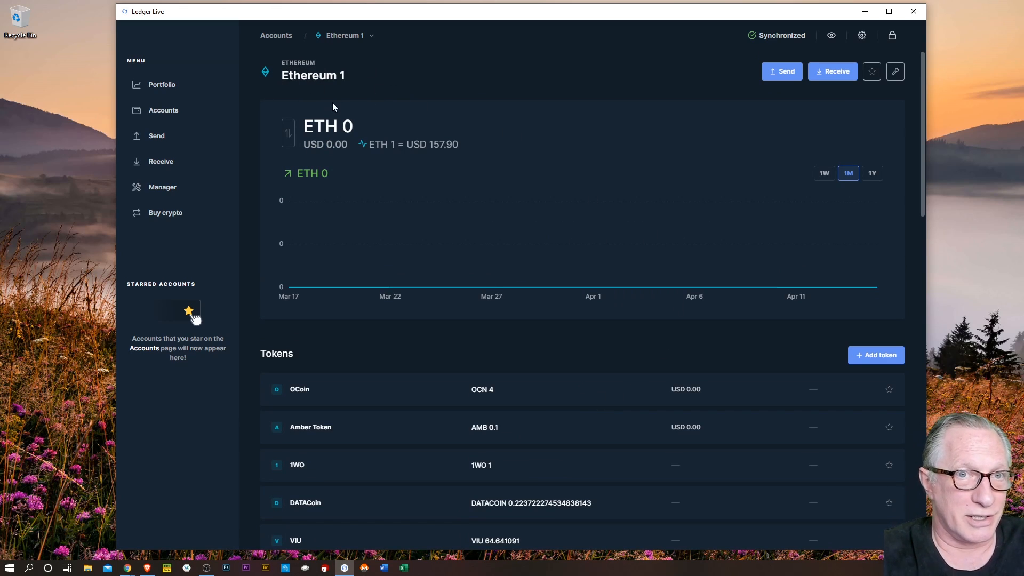
- Go back to the accounts overview and review the hidden tokens section in the account settings
{"action": "left_click", "coordinate": [176, 110]}
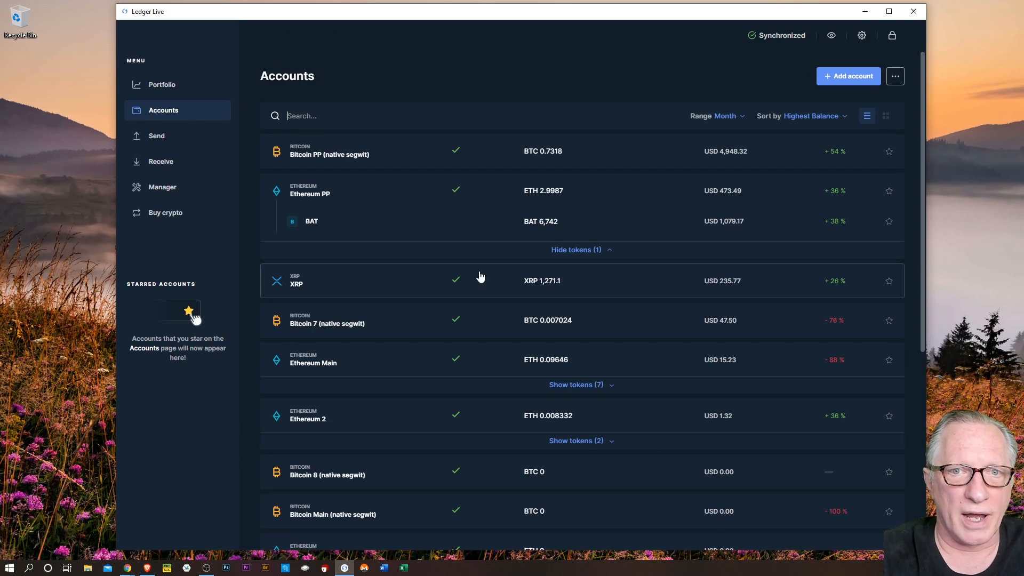
{"action": "left_click", "coordinate": [861, 35]}
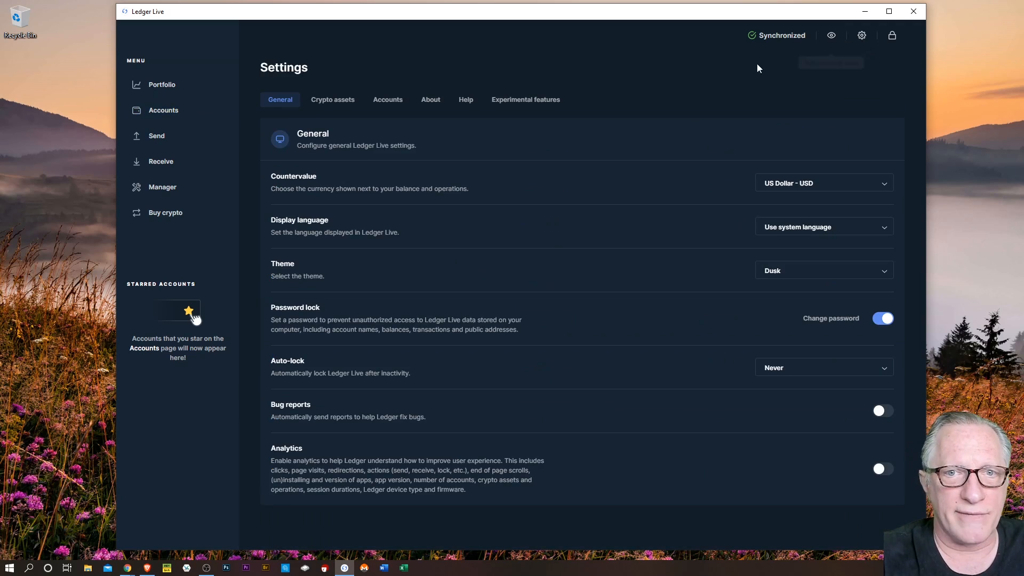
{"action": "left_click", "coordinate": [388, 100]}
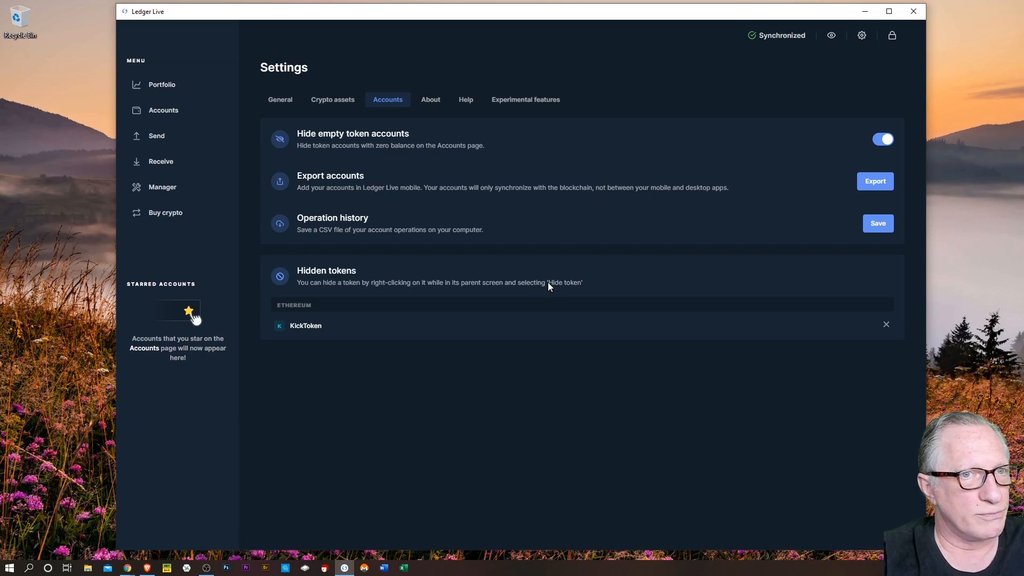
- From the accounts overview, start adding an account for Tron (TRX) and continue to the account selection
{"action": "left_click", "coordinate": [163, 110]}
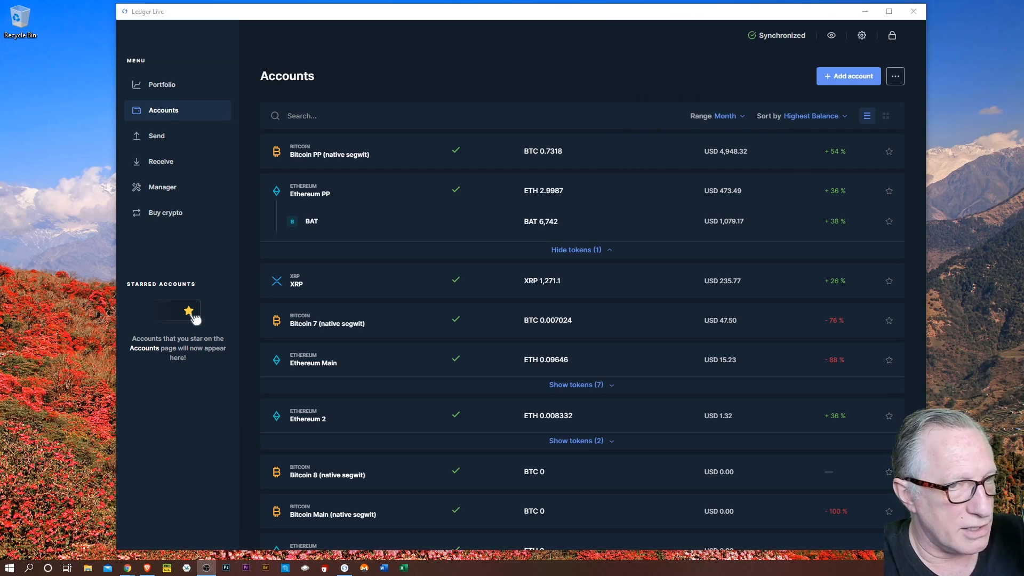
{"action": "left_click", "coordinate": [840, 80]}
{"action": "left_click", "coordinate": [636, 299]}
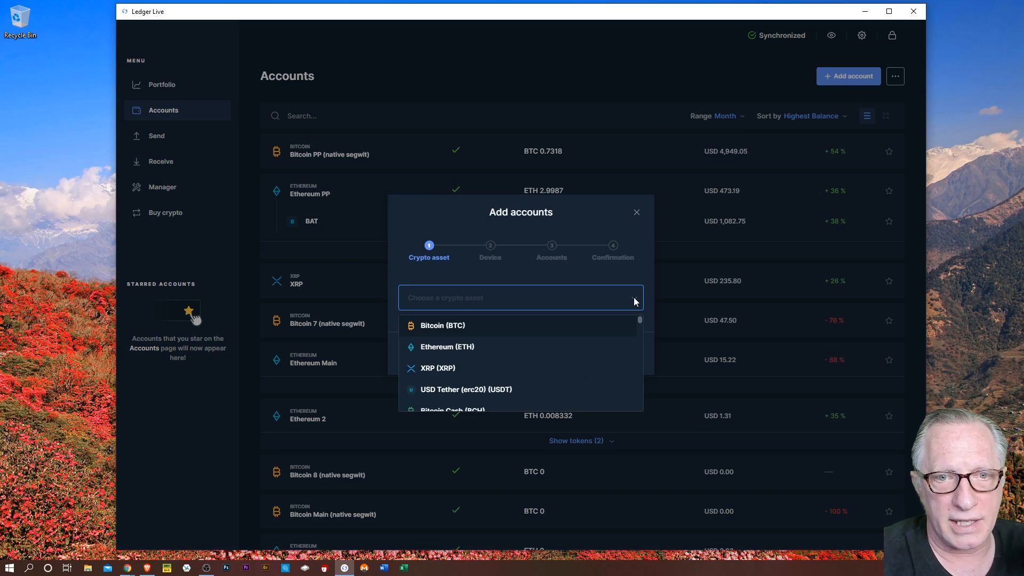
{"action": "type", "text": "tr"}
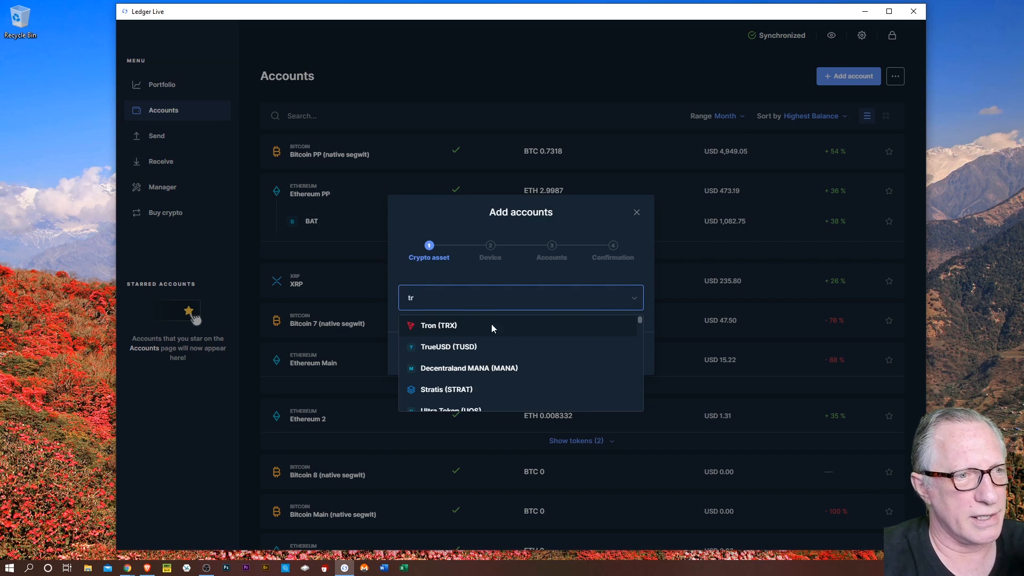
{"action": "left_click", "coordinate": [469, 327]}
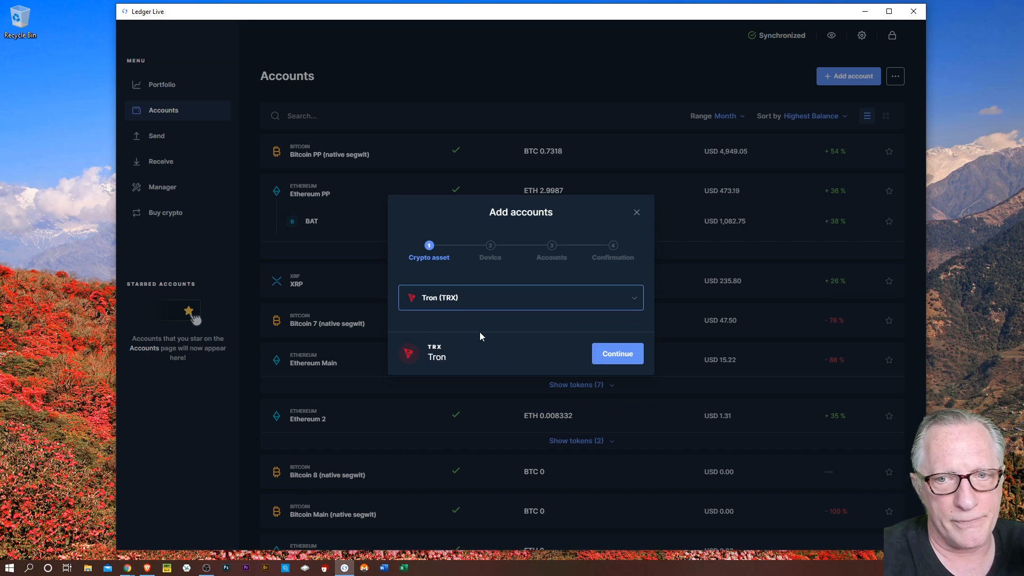
{"action": "left_click", "coordinate": [614, 355]}
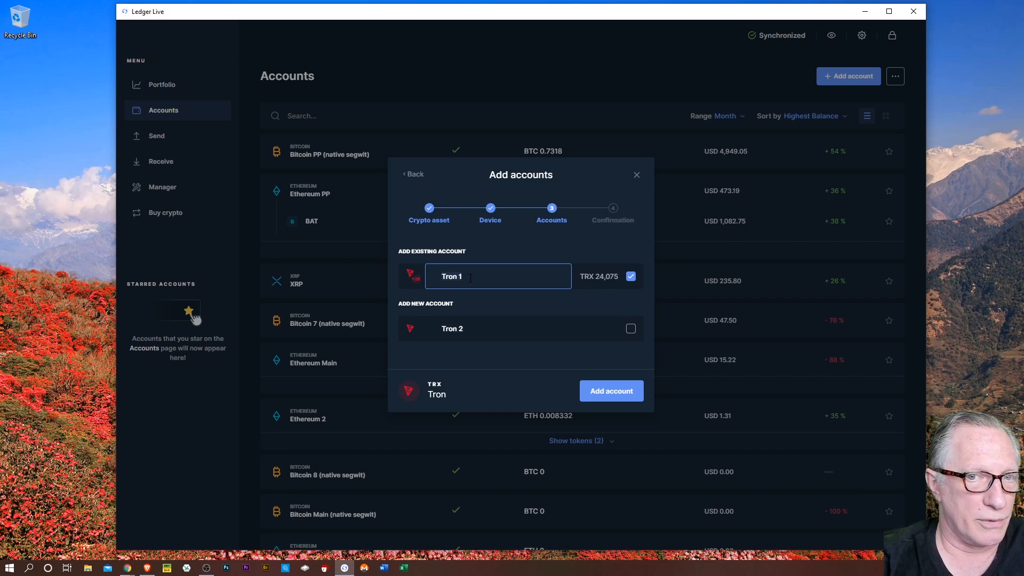
- Rename the existing account Tron 1 to Tron, add it, and finish the dialog
{"action": "left_click", "coordinate": [509, 281]}
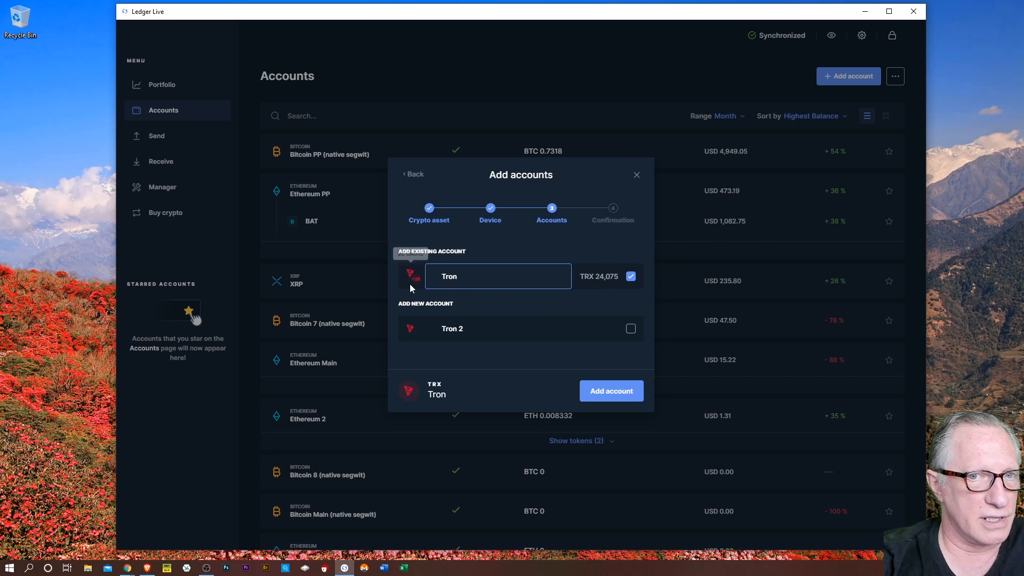
{"action": "left_click", "coordinate": [609, 394]}
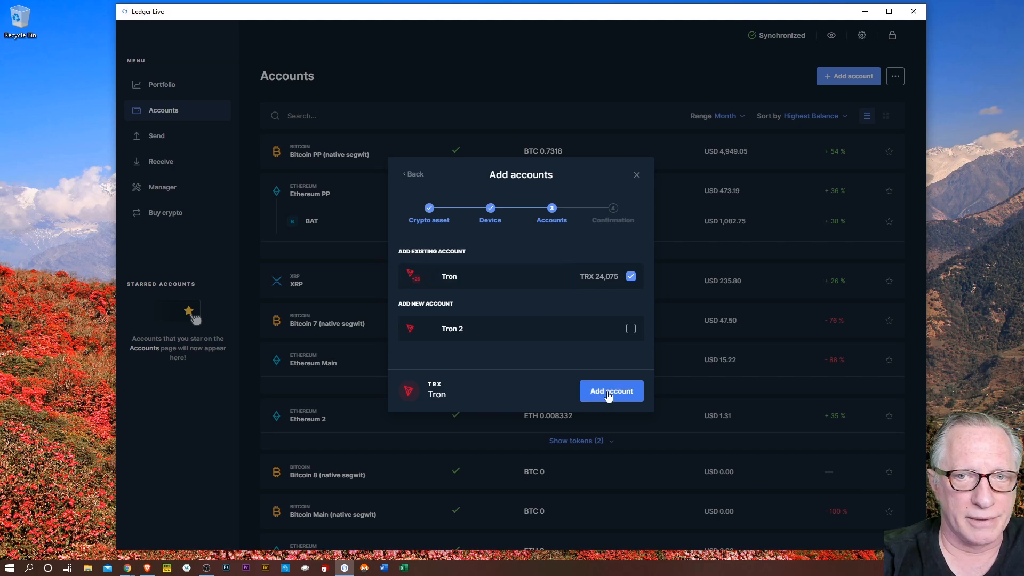
{"action": "left_click", "coordinate": [565, 396]}
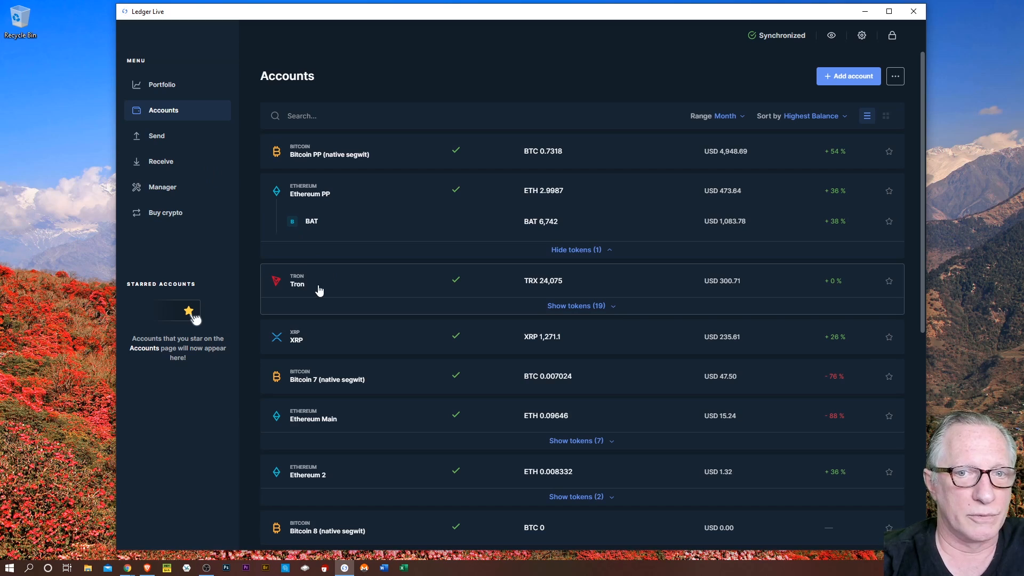
- Review the portfolio's asset allocation and return to the accounts overview
{"action": "left_click", "coordinate": [161, 86]}
{"action": "scroll", "coordinate": [493, 268], "scroll_direction": "down", "scroll_amount": 3}
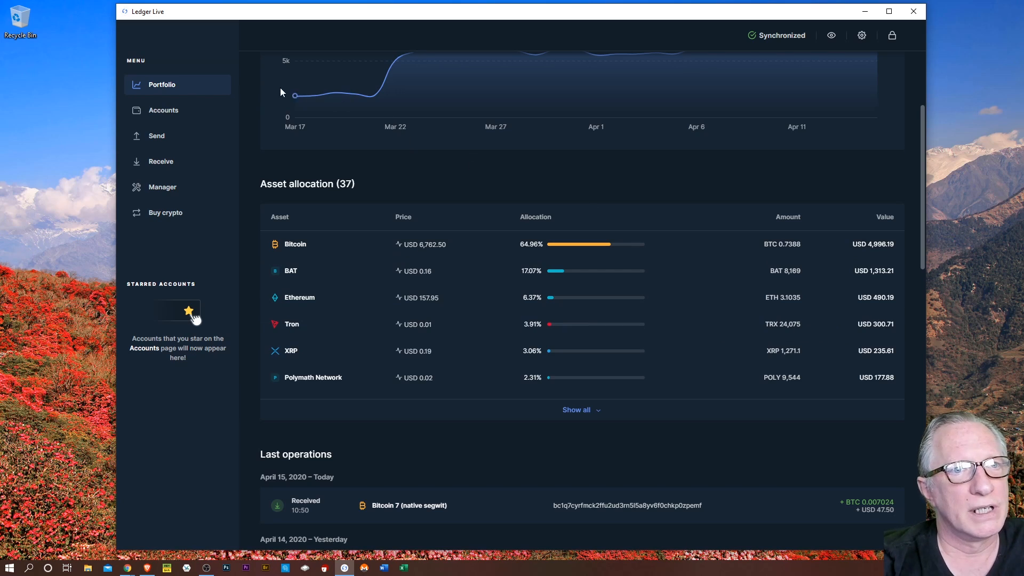
{"action": "left_click", "coordinate": [160, 110]}
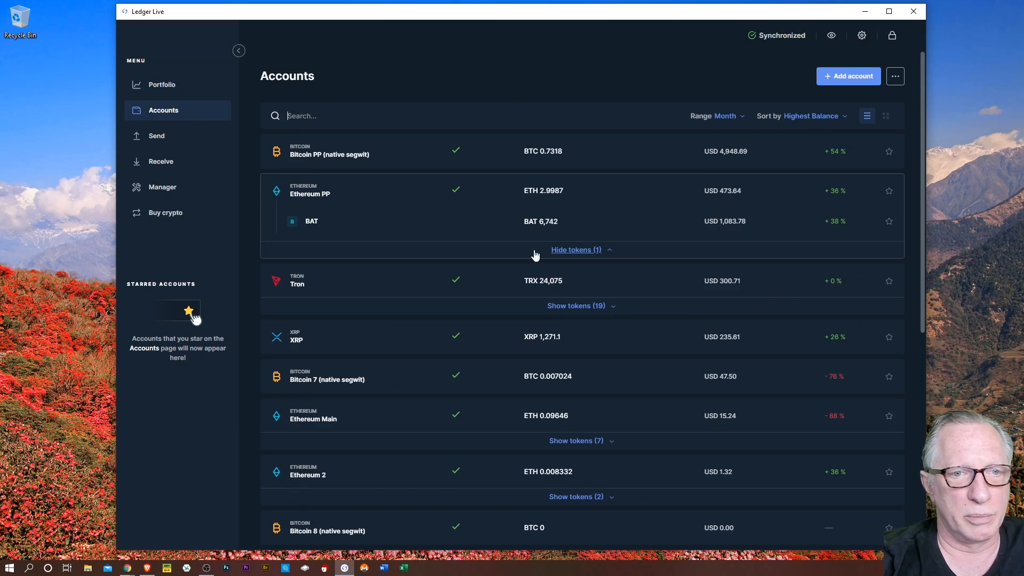
- Expand the Tron account's tokens and examine the whole list and the accounts below it
{"action": "left_click", "coordinate": [585, 308]}
{"action": "scroll", "coordinate": [669, 339], "scroll_direction": "down", "scroll_amount": 1}
{"action": "scroll", "coordinate": [668, 339], "scroll_direction": "down", "scroll_amount": 4}
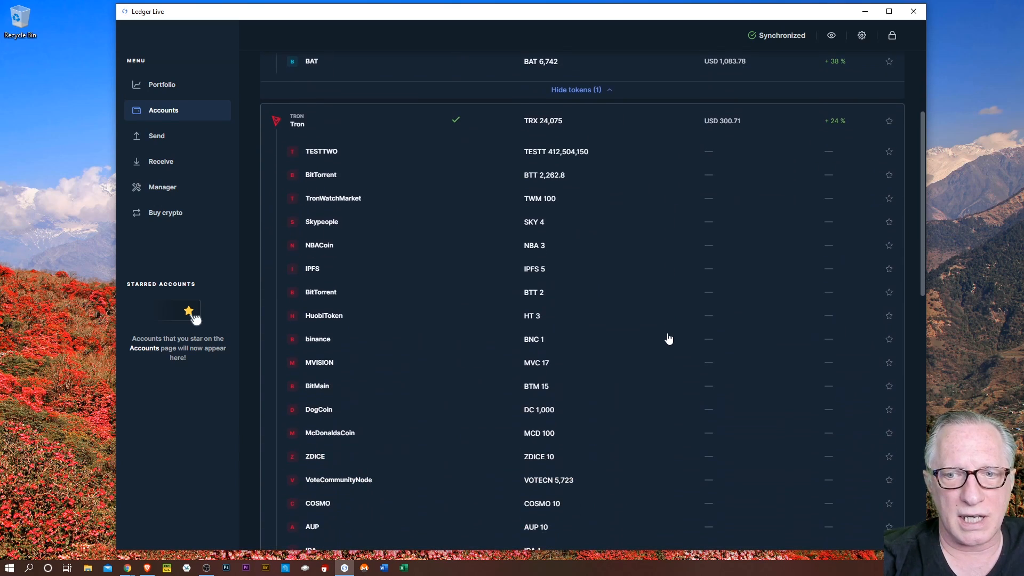
{"action": "scroll", "coordinate": [636, 333], "scroll_direction": "up", "scroll_amount": 5}
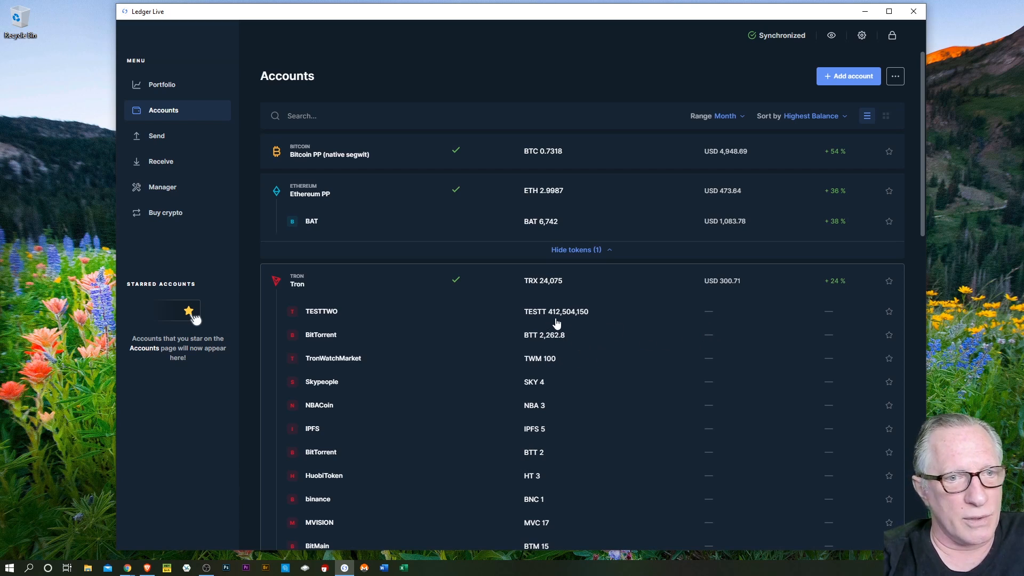
{"action": "scroll", "coordinate": [541, 402], "scroll_direction": "down", "scroll_amount": 3}
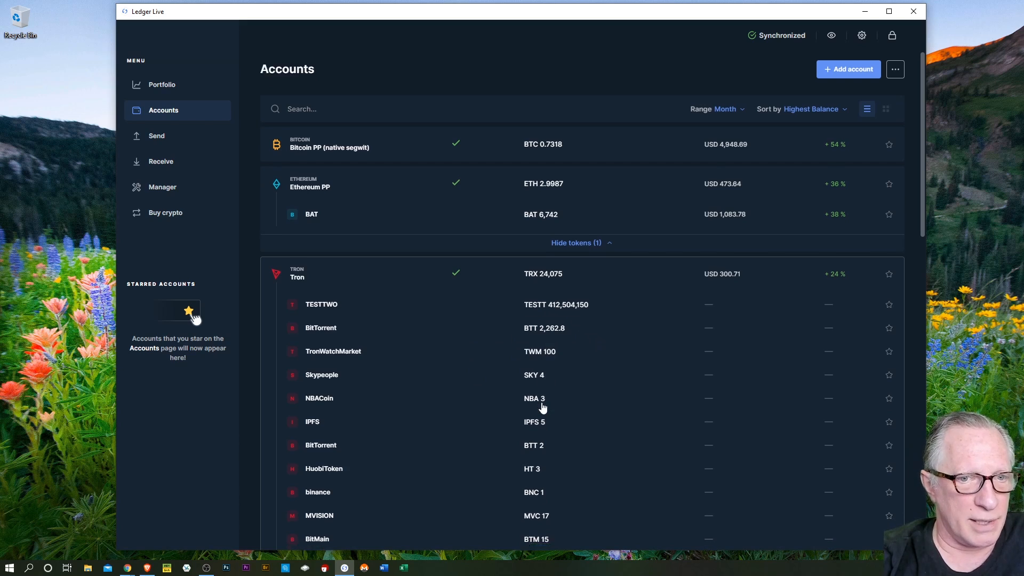
{"action": "scroll", "coordinate": [540, 397], "scroll_direction": "down", "scroll_amount": 2}
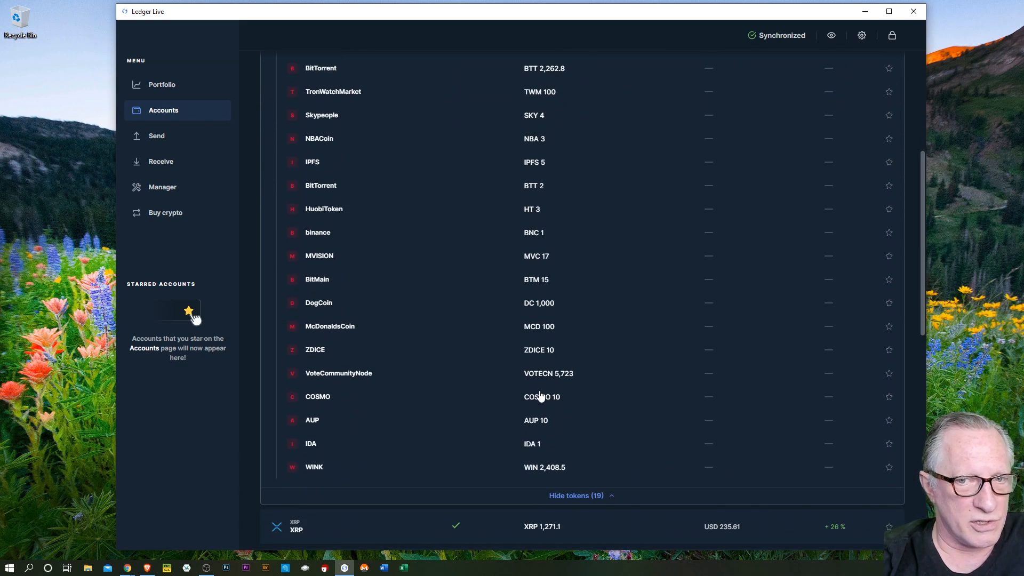
{"action": "scroll", "coordinate": [477, 428], "scroll_direction": "up", "scroll_amount": 4}
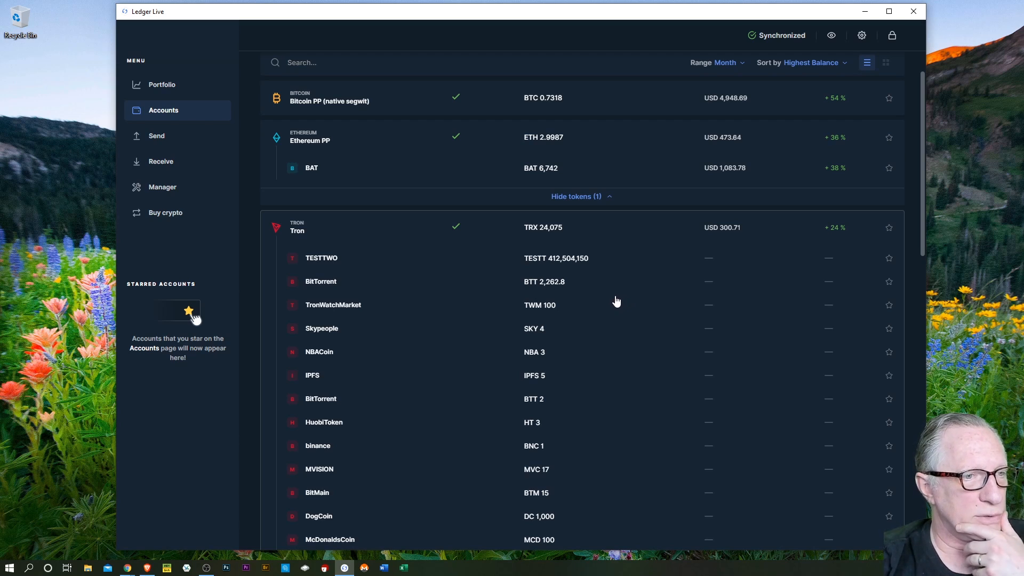
{"action": "scroll", "coordinate": [587, 331], "scroll_direction": "down", "scroll_amount": 6}
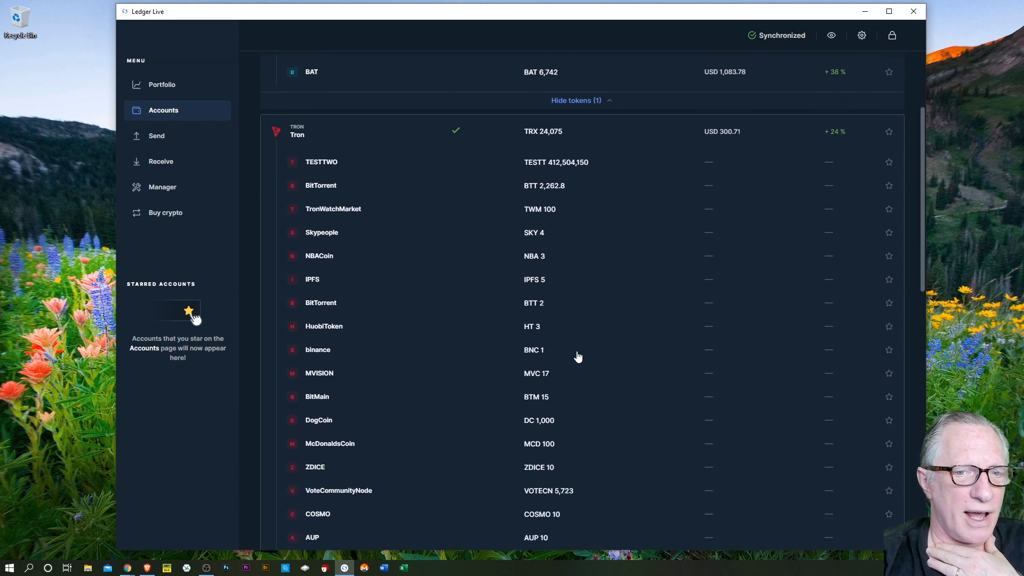
{"action": "scroll", "coordinate": [579, 358], "scroll_direction": "down", "scroll_amount": 3}
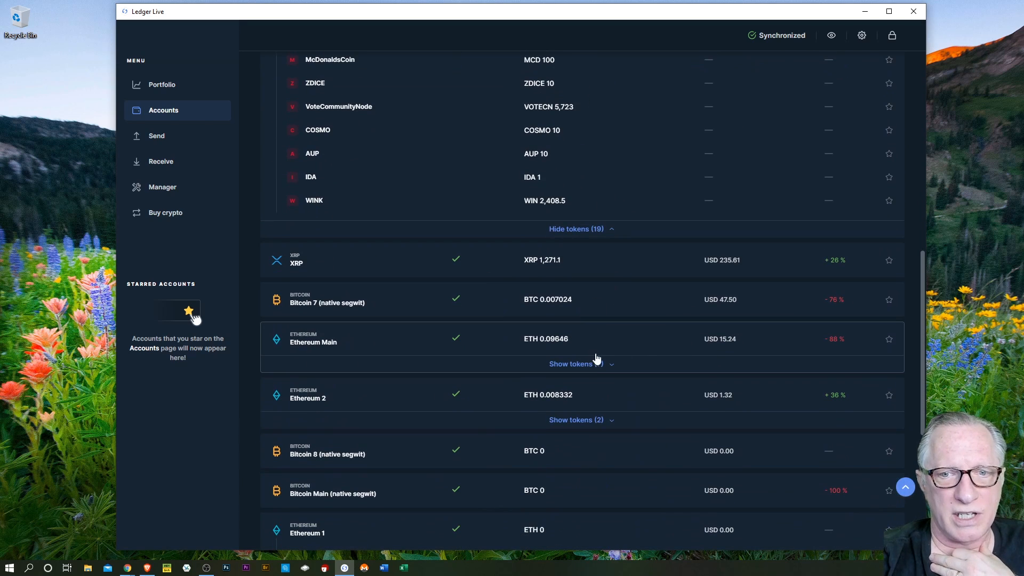
- Expand the Ethereum Main account's tokens and examine them, together with the Tron account's token list above
{"action": "left_click", "coordinate": [581, 365]}
{"action": "scroll", "coordinate": [587, 366], "scroll_direction": "down", "scroll_amount": 2}
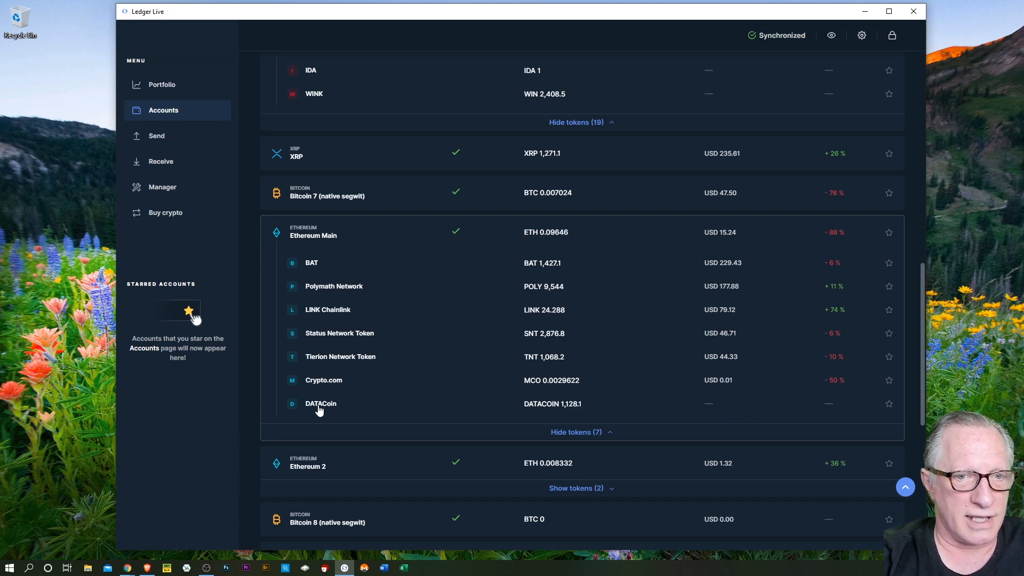
{"action": "scroll", "coordinate": [512, 411], "scroll_direction": "up", "scroll_amount": 10}
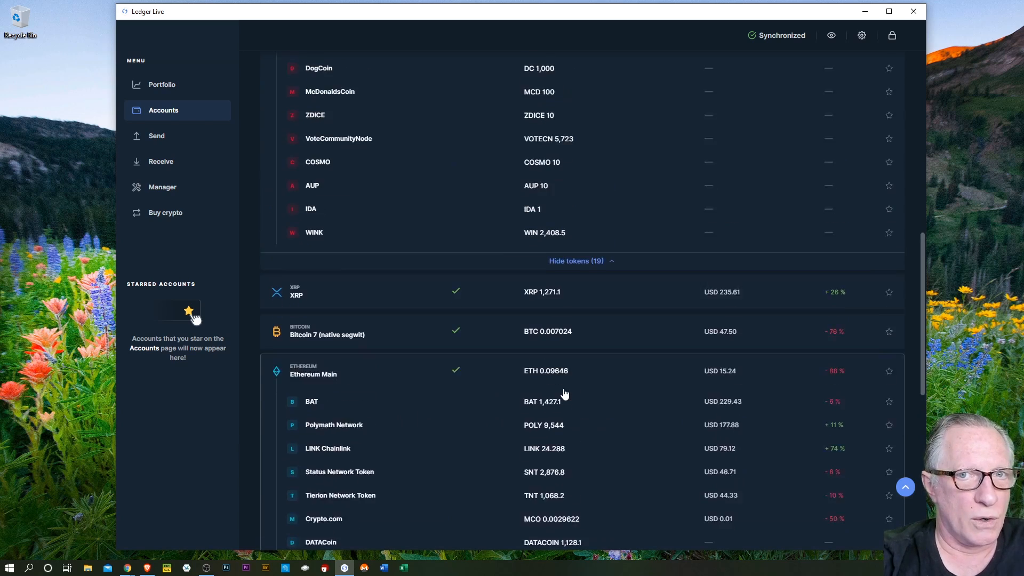
{"action": "scroll", "coordinate": [543, 371], "scroll_direction": "up", "scroll_amount": 1}
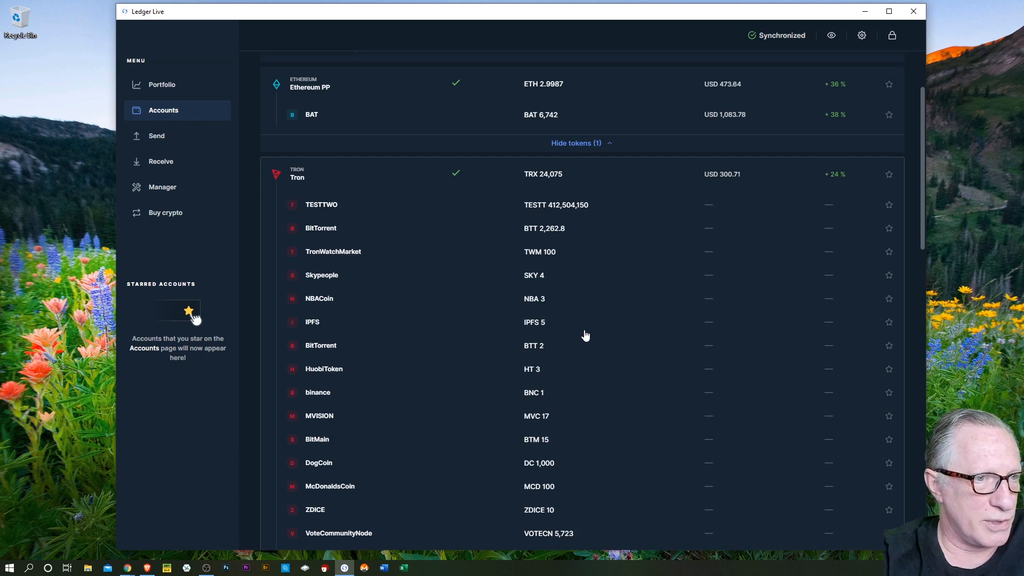
{"action": "scroll", "coordinate": [597, 312], "scroll_direction": "down", "scroll_amount": 2}
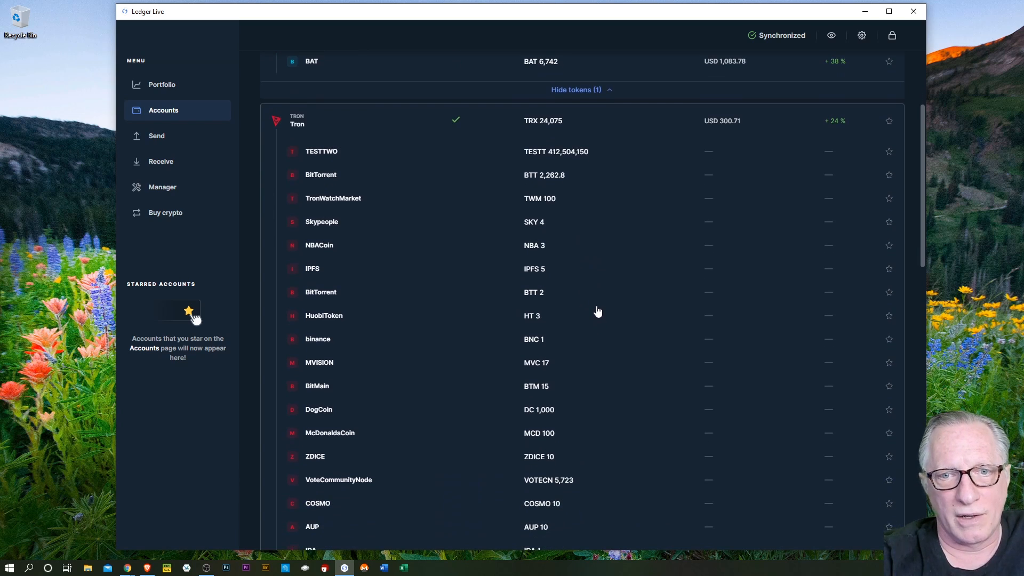
{"action": "scroll", "coordinate": [598, 311], "scroll_direction": "down", "scroll_amount": 1}
{"action": "scroll", "coordinate": [599, 312], "scroll_direction": "up", "scroll_amount": 4}
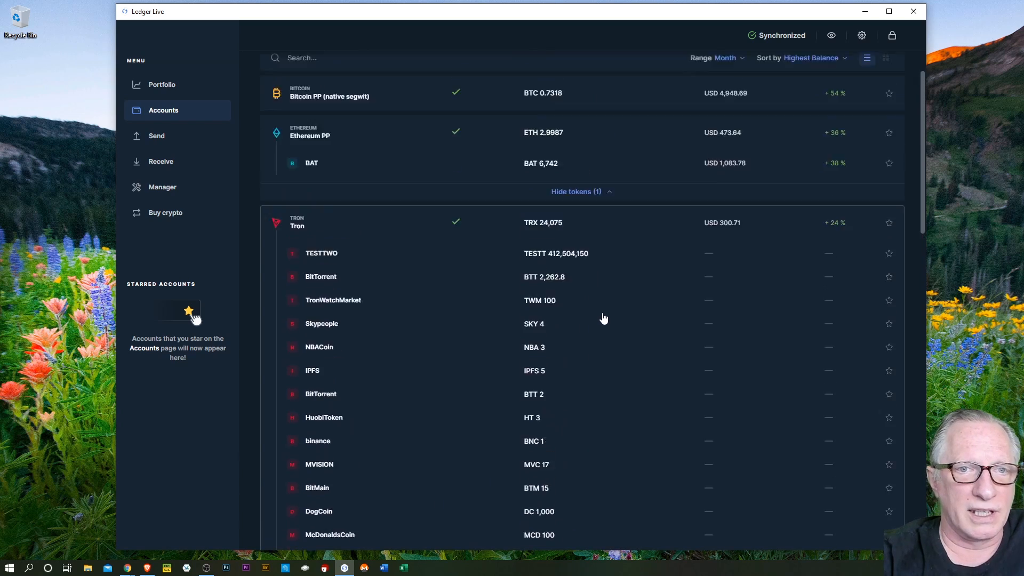
- Collapse the expanded token lists of the Tron, Ethereum Main, Ethereum 1 and Ethereum PP accounts
{"action": "scroll", "coordinate": [604, 318], "scroll_direction": "down", "scroll_amount": 2}
{"action": "scroll", "coordinate": [608, 331], "scroll_direction": "down", "scroll_amount": 3}
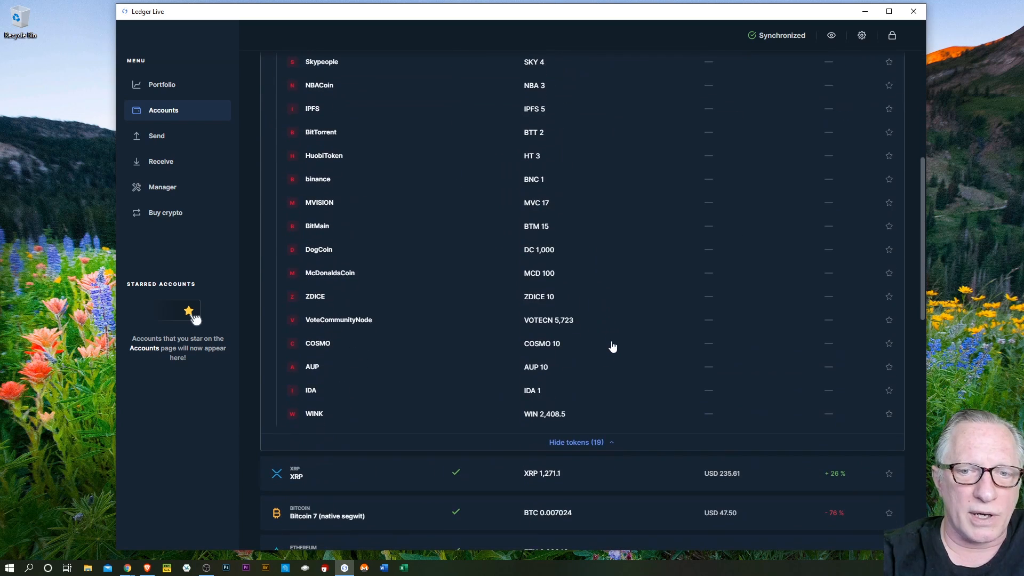
{"action": "left_click", "coordinate": [585, 443]}
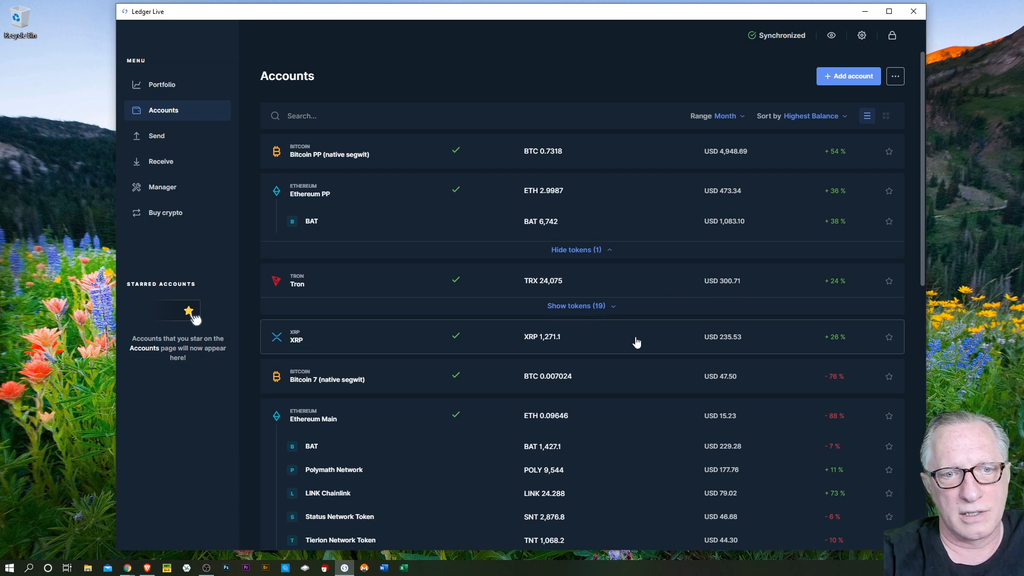
{"action": "scroll", "coordinate": [637, 339], "scroll_direction": "down", "scroll_amount": 3}
{"action": "scroll", "coordinate": [640, 340], "scroll_direction": "down", "scroll_amount": 2}
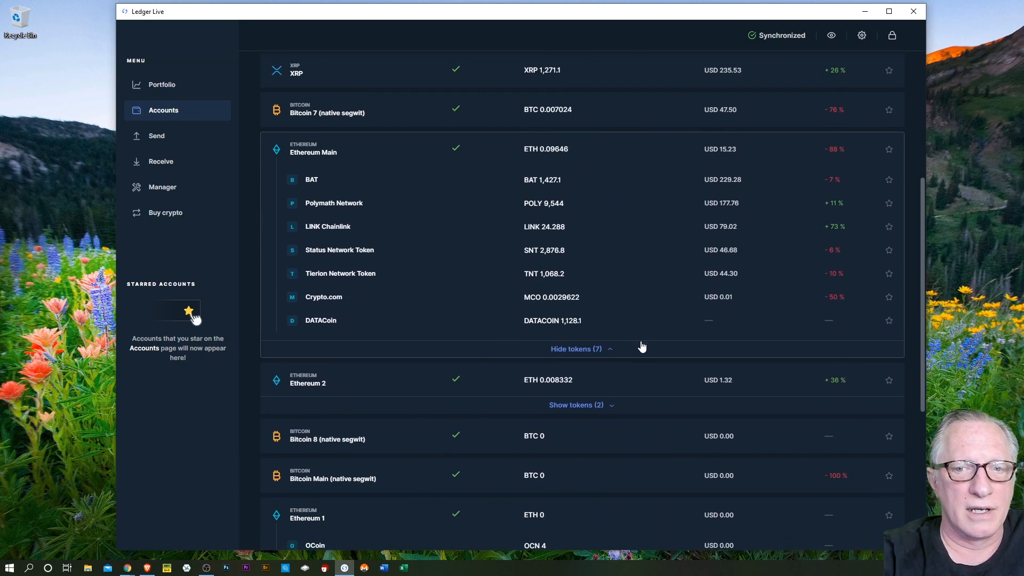
{"action": "left_click", "coordinate": [575, 350]}
{"action": "scroll", "coordinate": [608, 430], "scroll_direction": "down", "scroll_amount": 1}
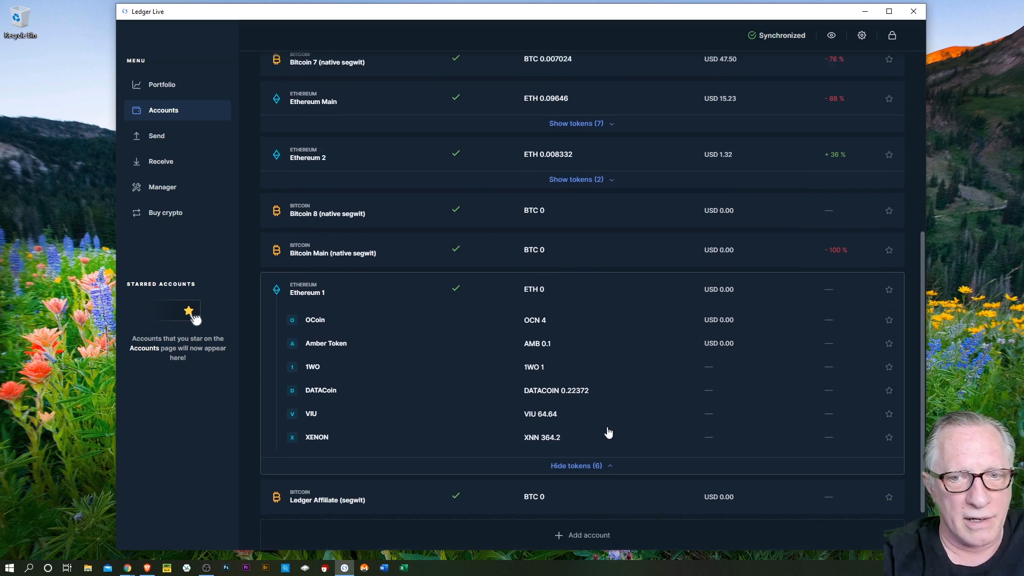
{"action": "left_click", "coordinate": [576, 464]}
{"action": "scroll", "coordinate": [644, 389], "scroll_direction": "up", "scroll_amount": 4}
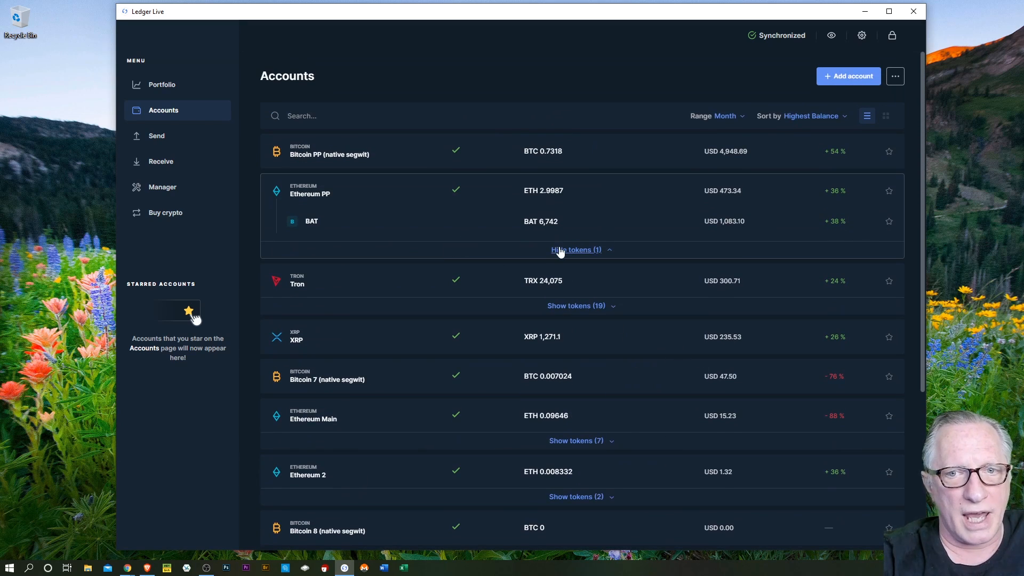
{"action": "left_click", "coordinate": [568, 250]}
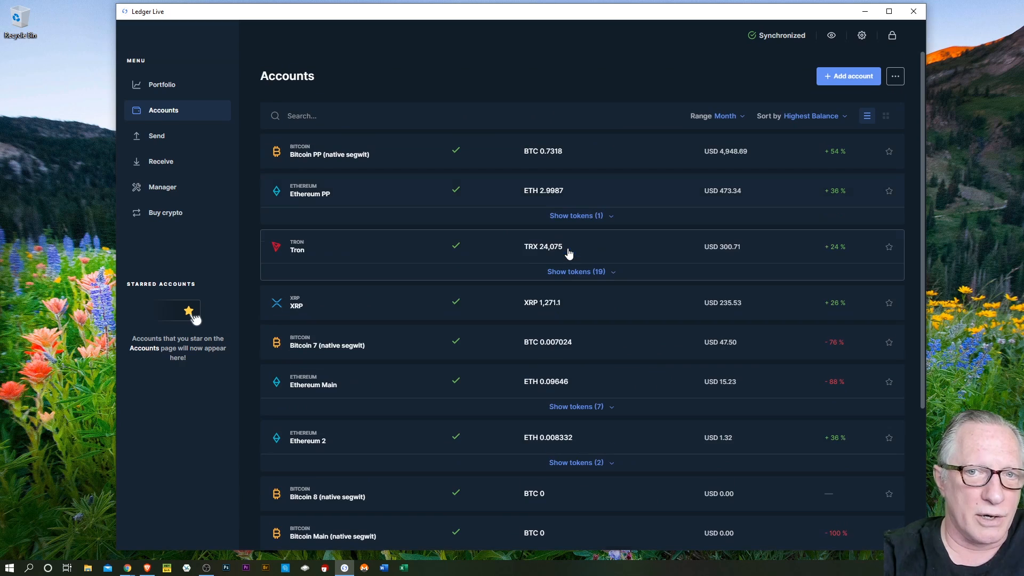